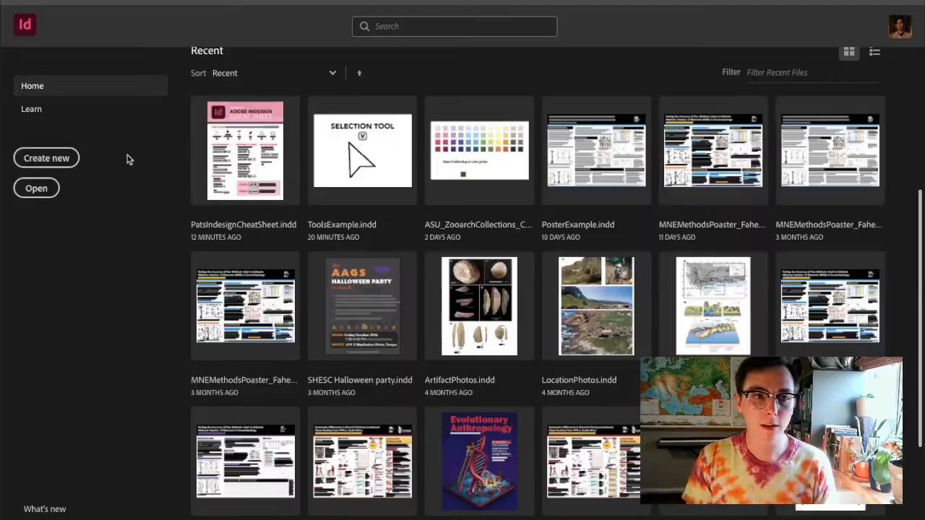
- Start a new document from the print presets and name it ResearchPosterExample
{"action": "left_click", "coordinate": [63, 162]}
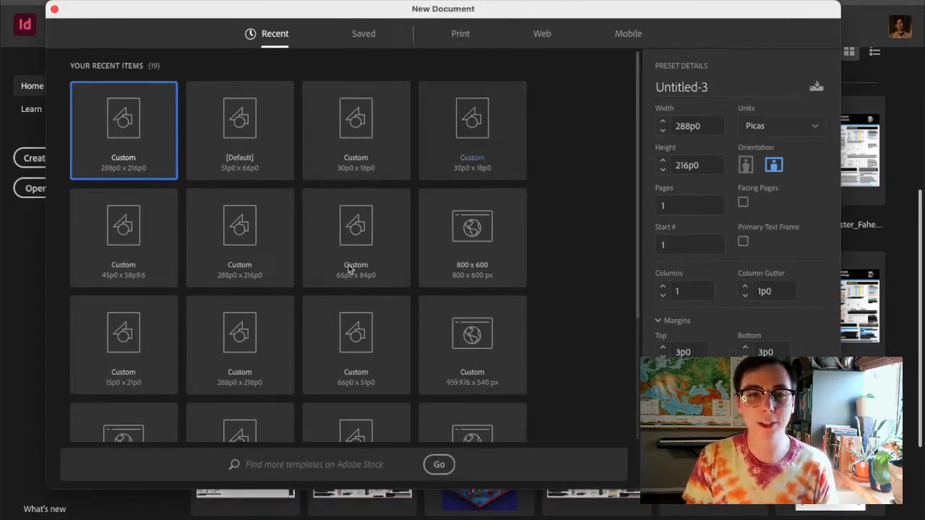
{"action": "left_click", "coordinate": [459, 42]}
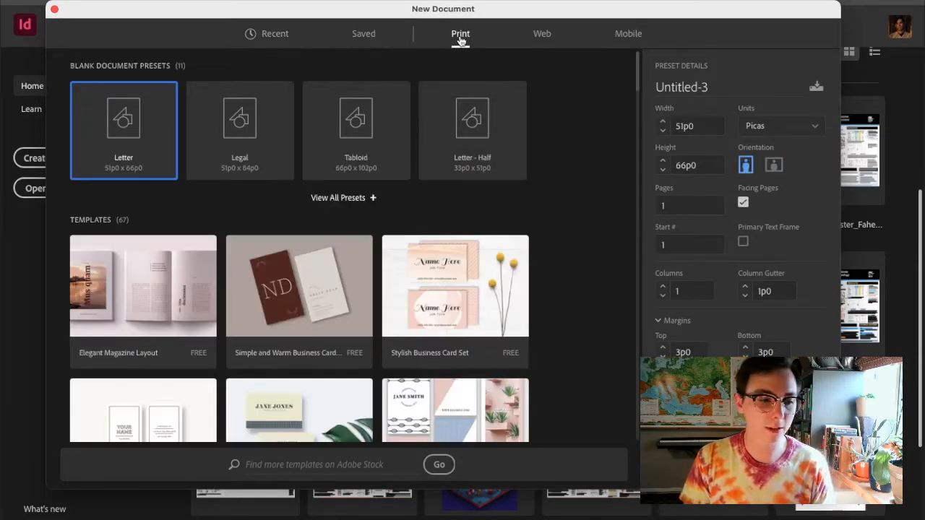
{"action": "left_click_drag", "start_coordinate": [506, 14], "coordinate": [465, 18]}
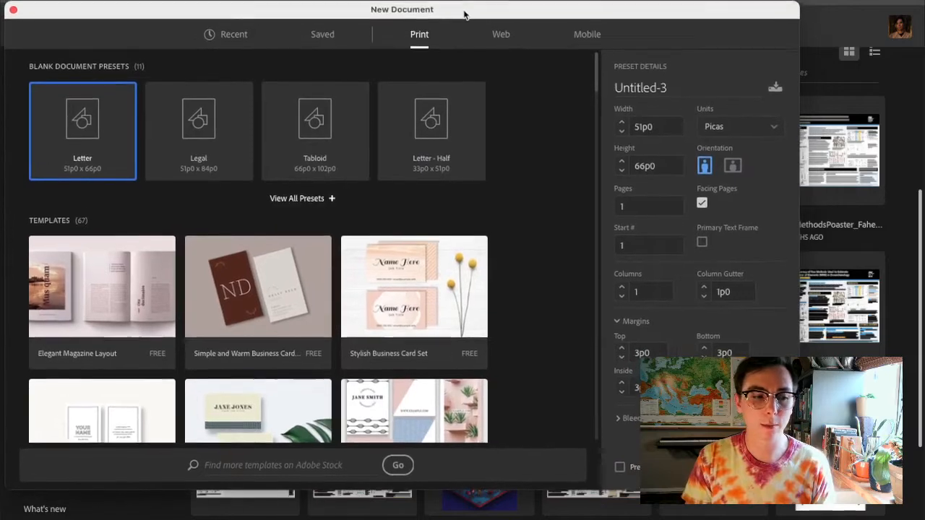
{"action": "left_click", "coordinate": [678, 92]}
{"action": "left_click_drag", "start_coordinate": [673, 92], "coordinate": [515, 96]}
{"action": "type", "text": "ResearchPosterExample"}
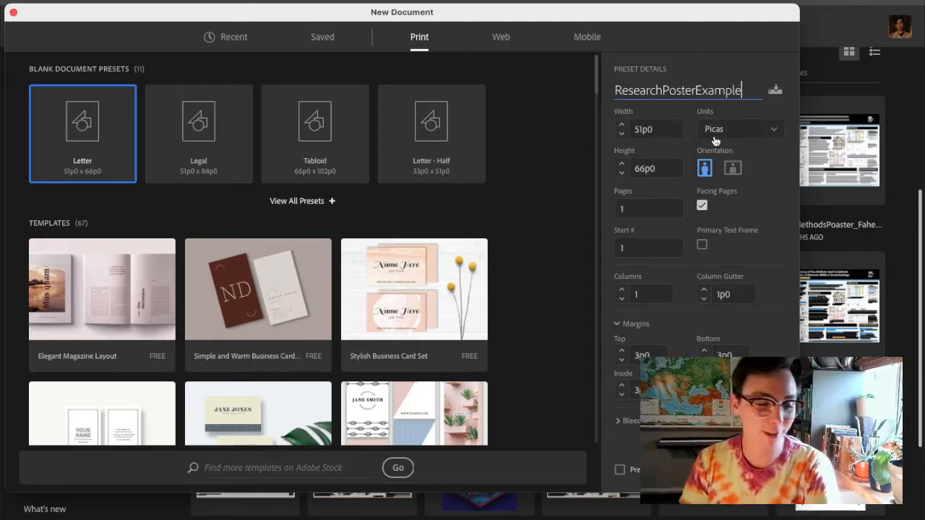
- Set the new document's units to inches and its page size to 48 in wide by 36 in high
{"action": "left_click", "coordinate": [774, 134]}
{"action": "left_click", "coordinate": [736, 204]}
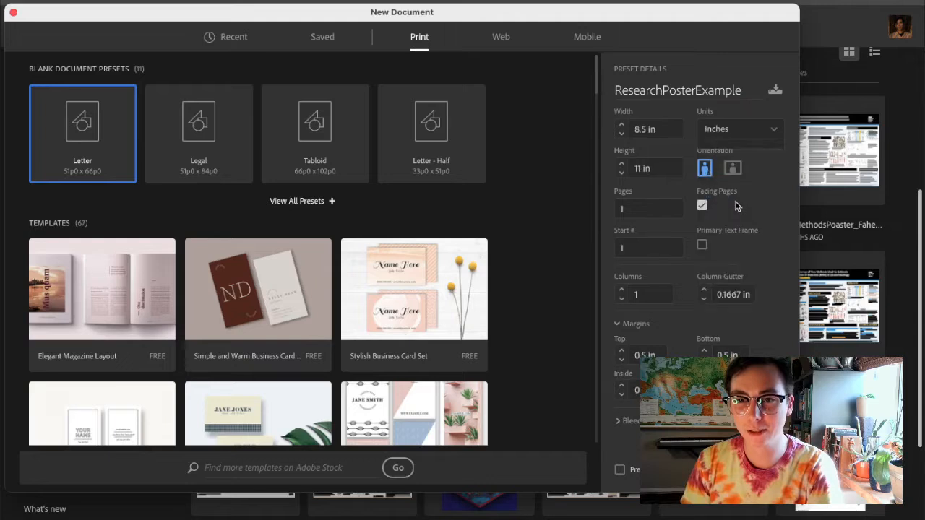
{"action": "left_click", "coordinate": [676, 129]}
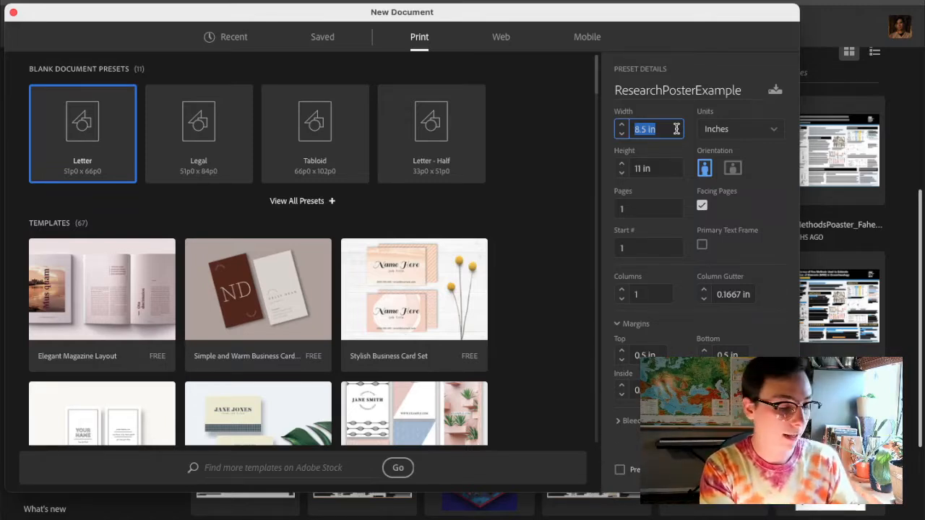
{"action": "type", "text": "48"}
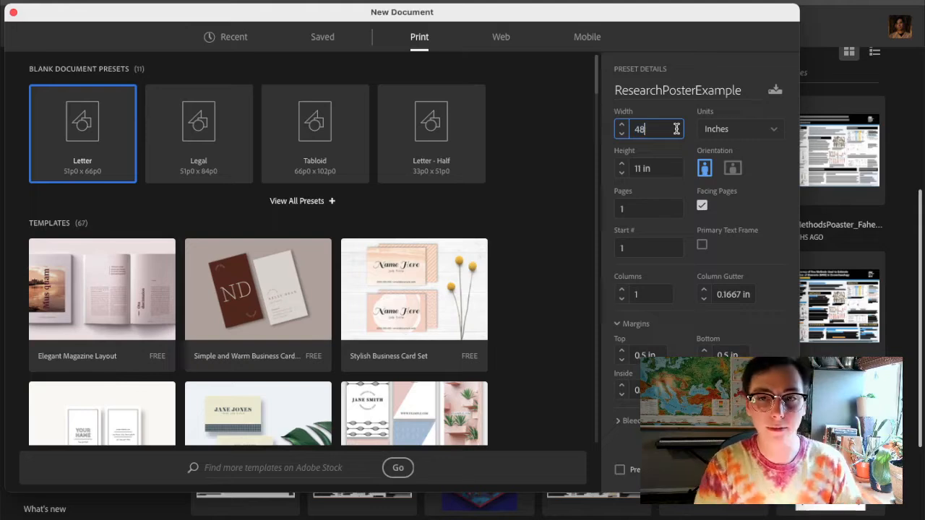
{"action": "left_click", "coordinate": [660, 168]}
{"action": "type", "text": "36"}
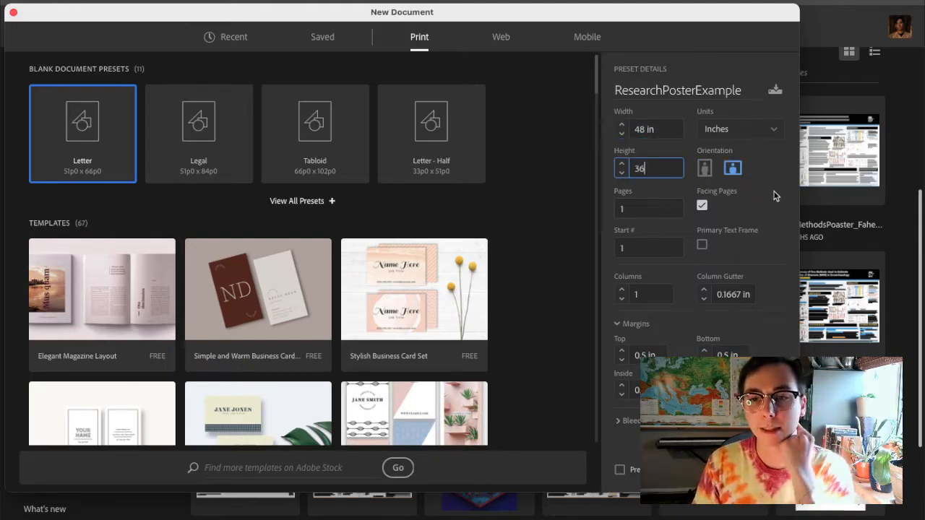
- Keep the poster in landscape orientation with facing pages turned off, and create the document
{"action": "left_click", "coordinate": [658, 209]}
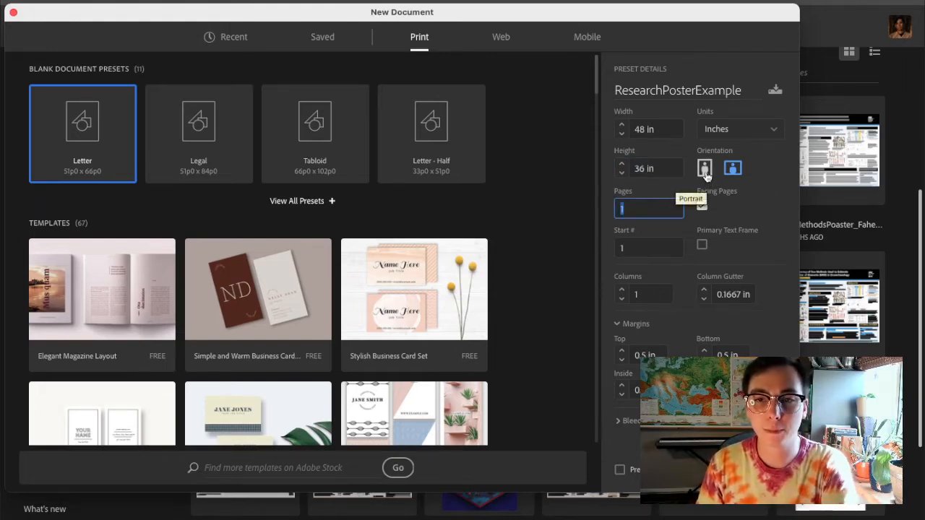
{"action": "left_click", "coordinate": [705, 173]}
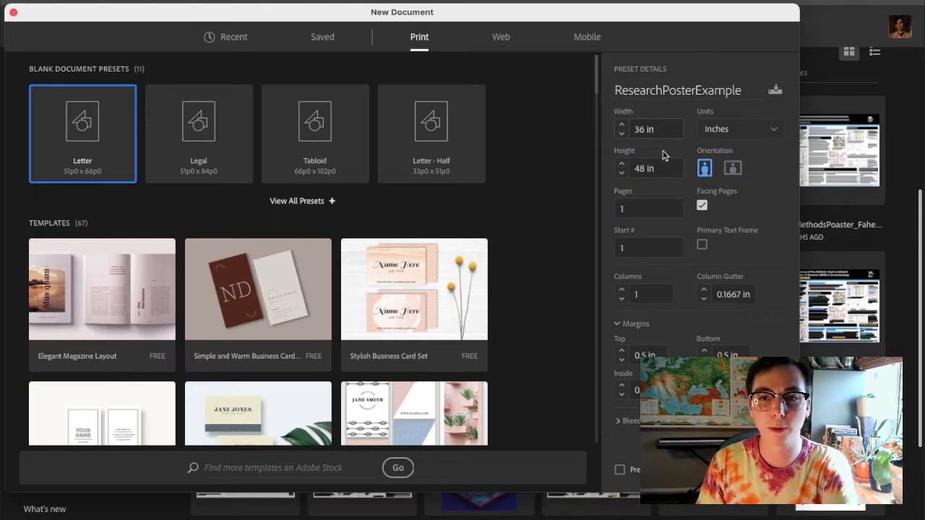
{"action": "left_click", "coordinate": [735, 174]}
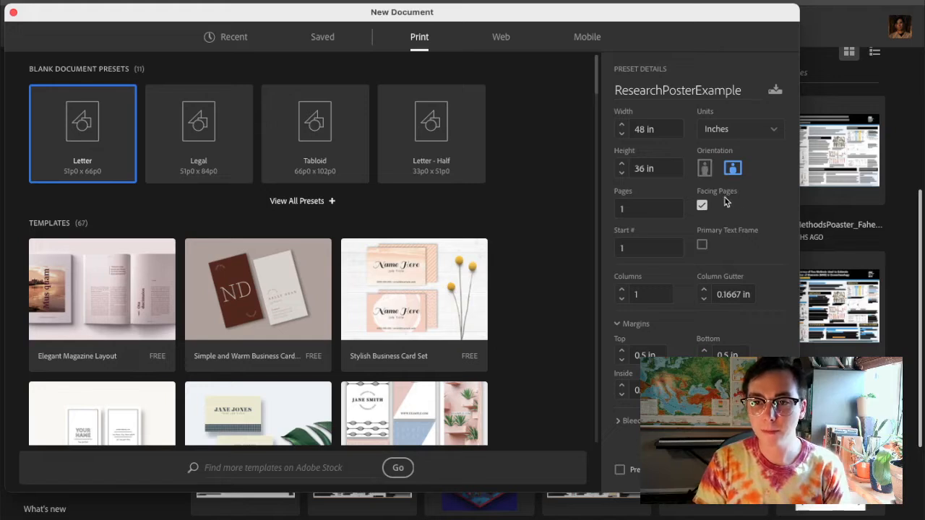
{"action": "left_click", "coordinate": [702, 207]}
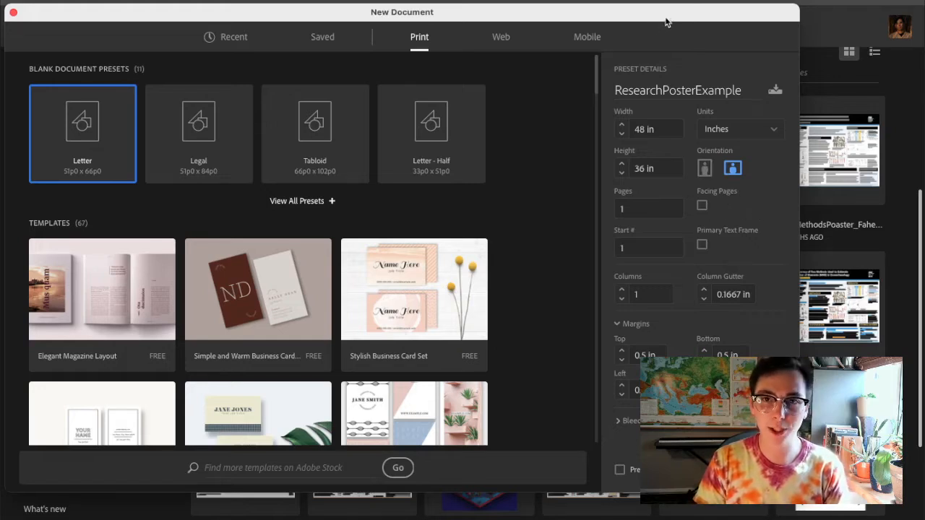
{"action": "left_click_drag", "start_coordinate": [674, 22], "coordinate": [471, 21]}
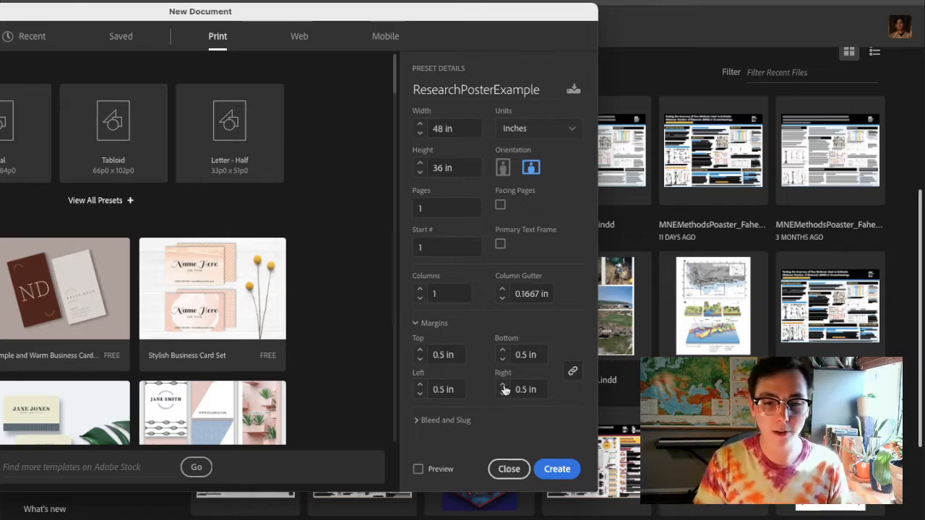
{"action": "left_click", "coordinate": [557, 471]}
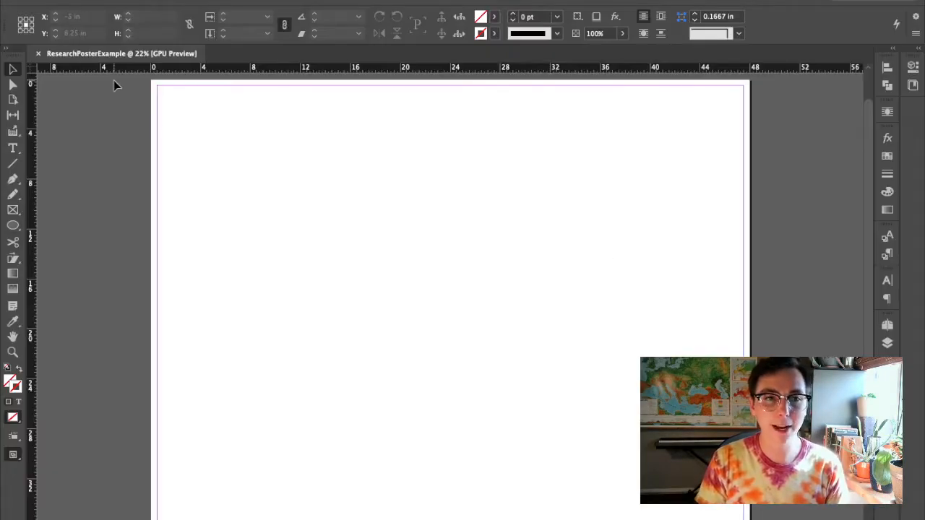
- Examine the Align, Pathfinder, Effects and Swatches options available for the blank poster
{"action": "left_click_drag", "start_coordinate": [172, 95], "coordinate": [732, 512]}
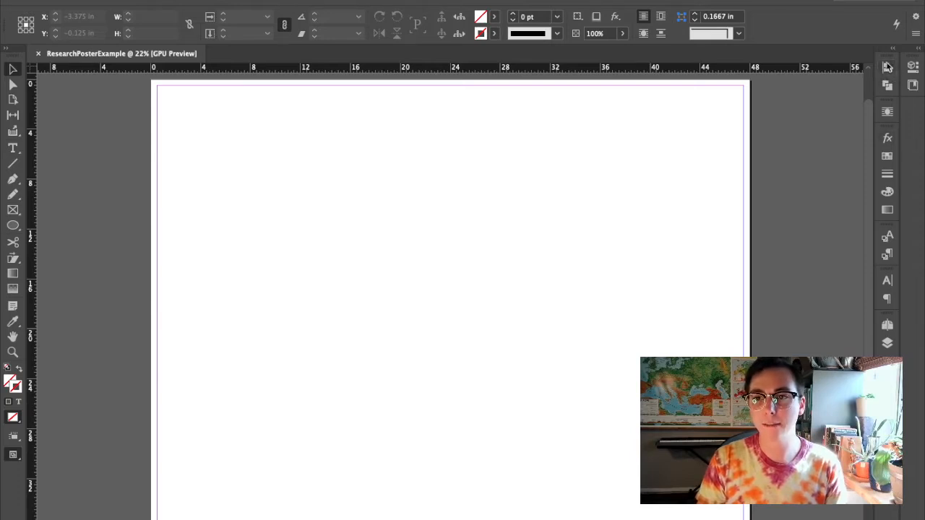
{"action": "left_click", "coordinate": [888, 66]}
{"action": "left_click", "coordinate": [887, 86]}
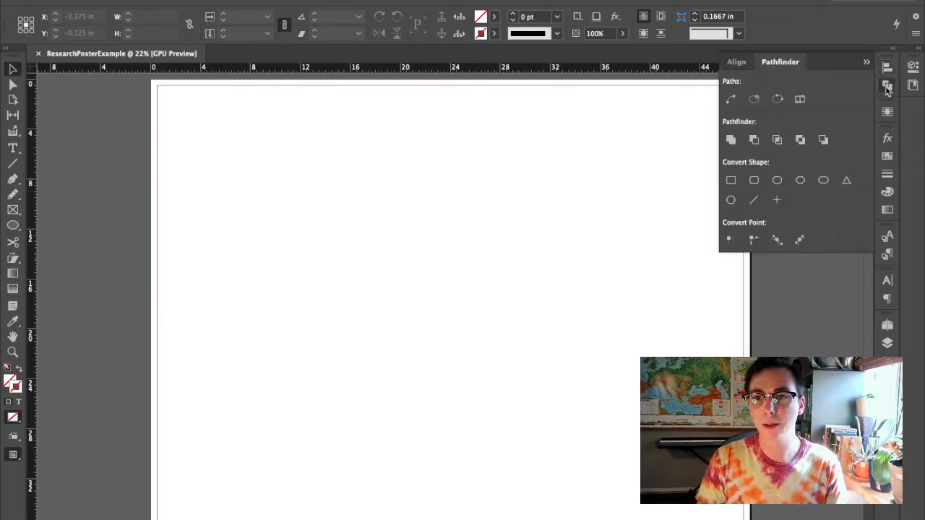
{"action": "left_click", "coordinate": [888, 67]}
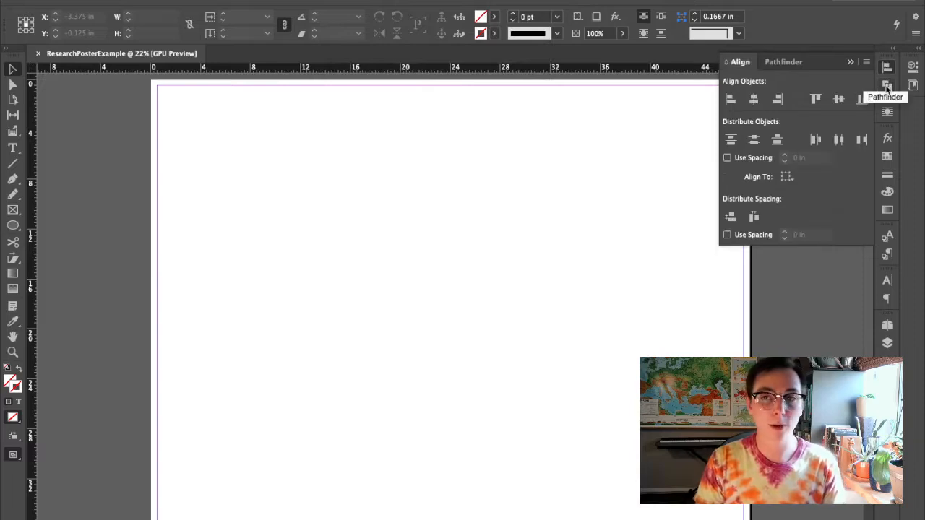
{"action": "left_click", "coordinate": [888, 85]}
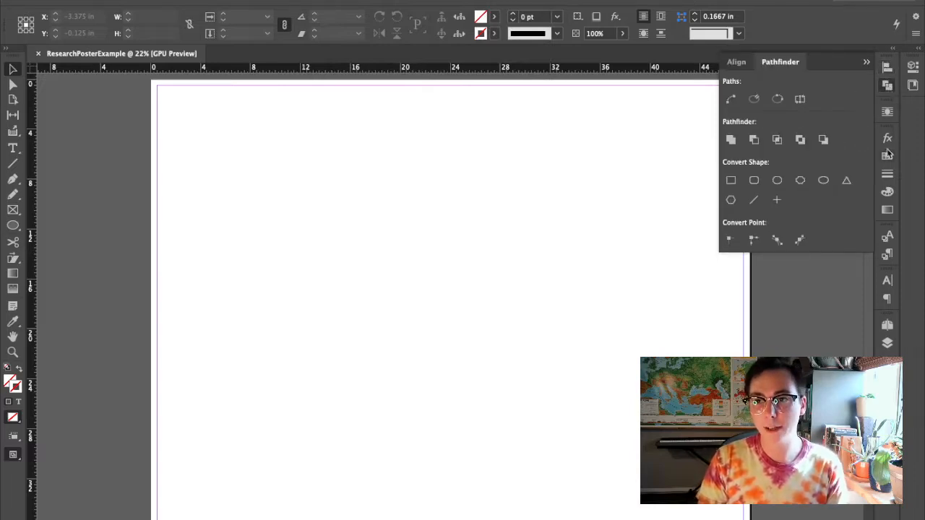
{"action": "left_click", "coordinate": [889, 139]}
{"action": "left_click", "coordinate": [888, 157]}
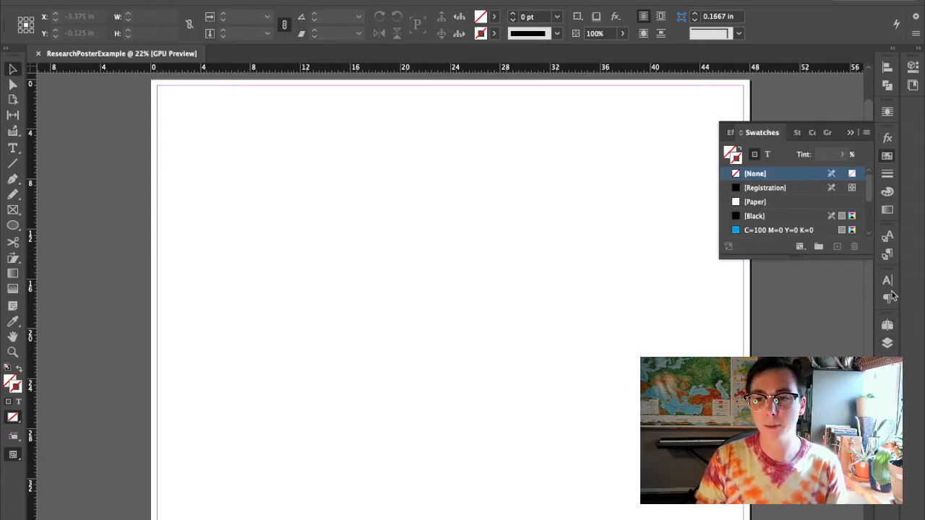
{"action": "left_click", "coordinate": [850, 135]}
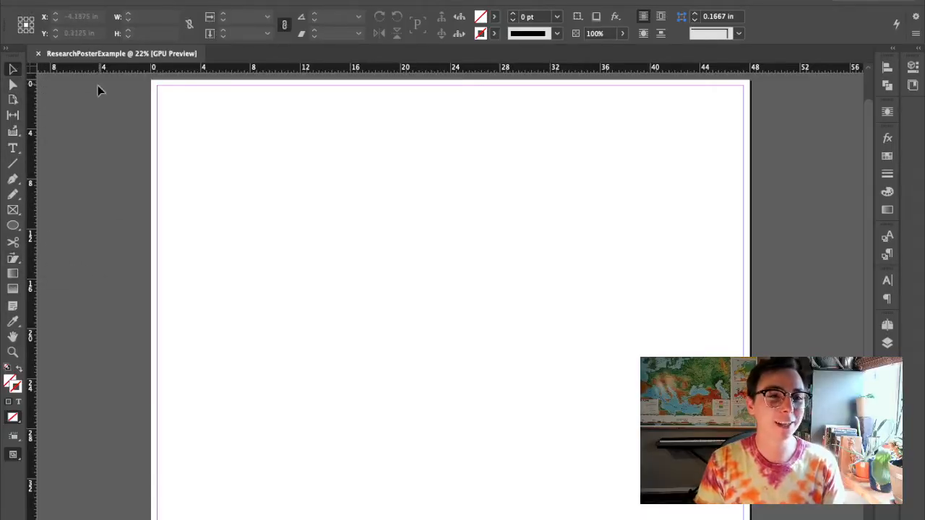
- Open the ToolsExample.indd document alongside the poster
{"action": "left_click", "coordinate": [80, 2]}
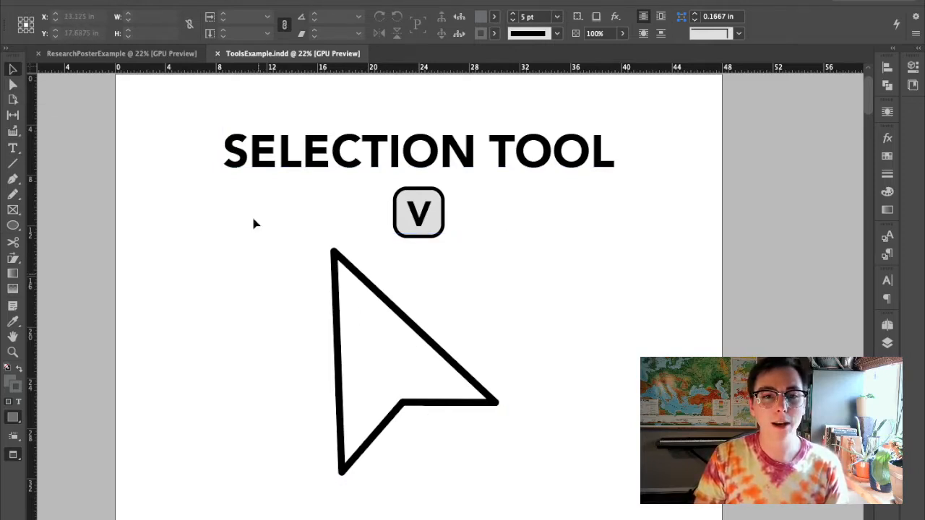
{"action": "left_click_drag", "start_coordinate": [546, 224], "coordinate": [470, 304]}
{"action": "left_click", "coordinate": [499, 217]}
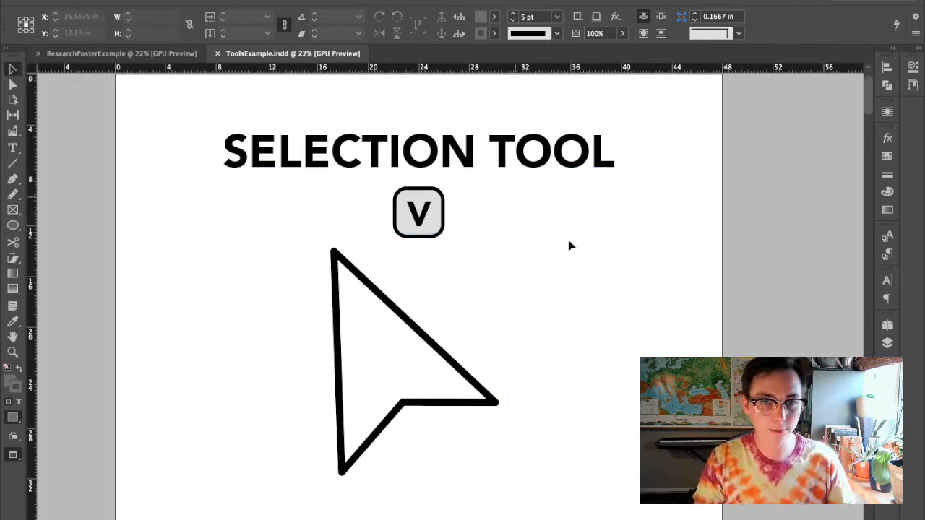
- Move the SELECTION TOOL title and the V letter apart, and enlarge the rounded key box to about 17.44 by 7.88 in
{"action": "left_click_drag", "start_coordinate": [475, 166], "coordinate": [391, 141]}
{"action": "left_click_drag", "start_coordinate": [427, 224], "coordinate": [397, 251]}
{"action": "left_click_drag", "start_coordinate": [415, 209], "coordinate": [496, 162]}
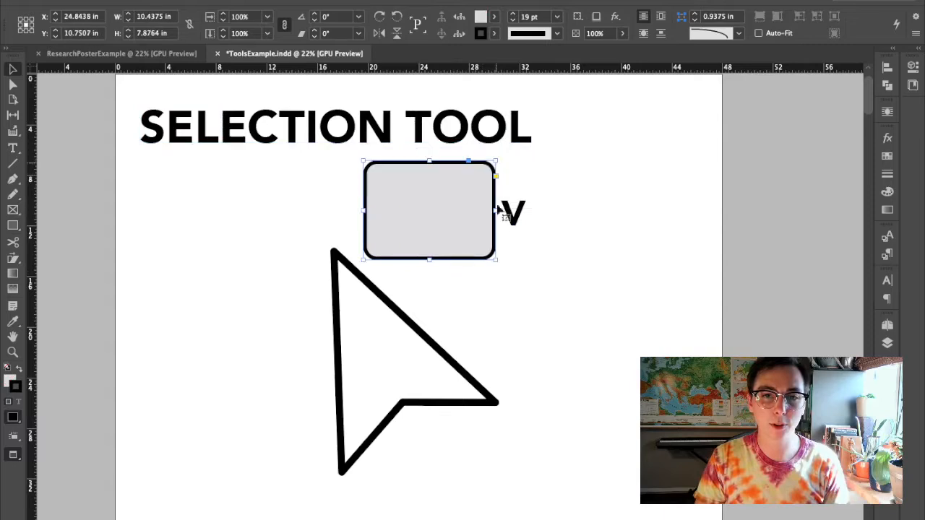
{"action": "left_click_drag", "start_coordinate": [365, 211], "coordinate": [282, 227]}
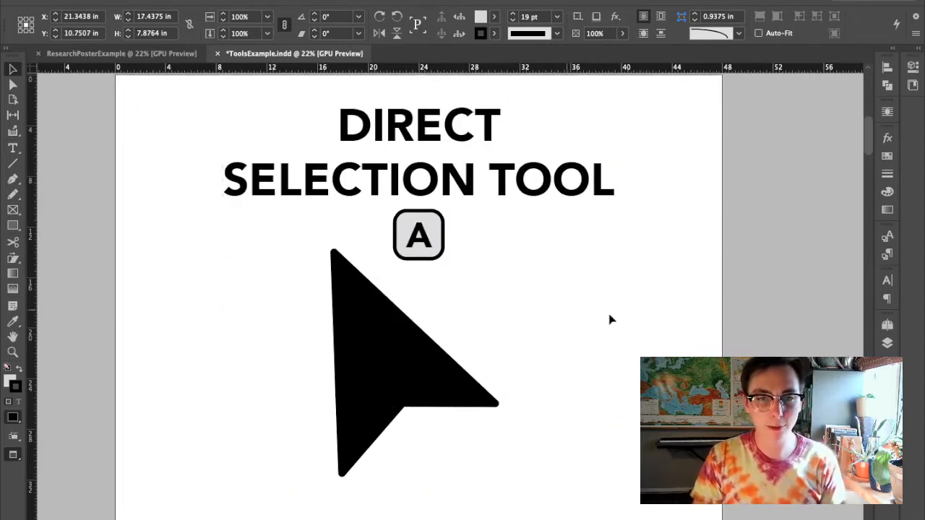
- Switch to the Direct Selection tool and select the text frame of the DIRECT SELECTION TOOL title on the following page
{"action": "key", "text": "a"}
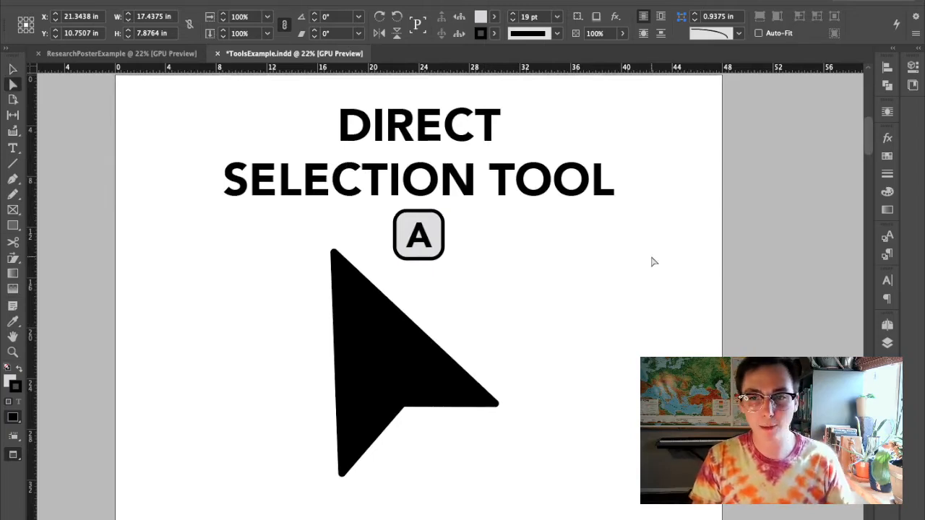
{"action": "scroll", "coordinate": [593, 334], "scroll_direction": "up", "scroll_amount": 1}
{"action": "scroll", "coordinate": [593, 334], "scroll_direction": "down", "scroll_amount": 1}
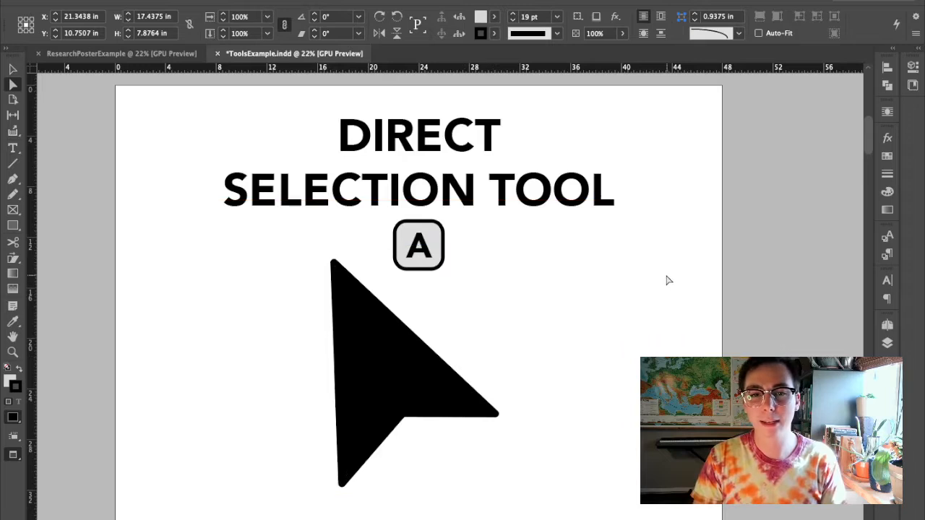
{"action": "scroll", "coordinate": [663, 282], "scroll_direction": "down", "scroll_amount": 1}
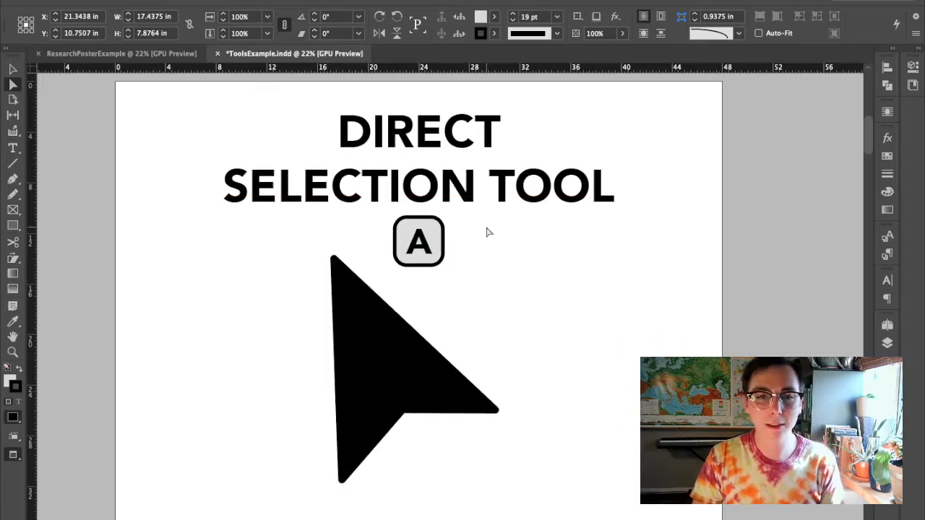
{"action": "left_click", "coordinate": [463, 185]}
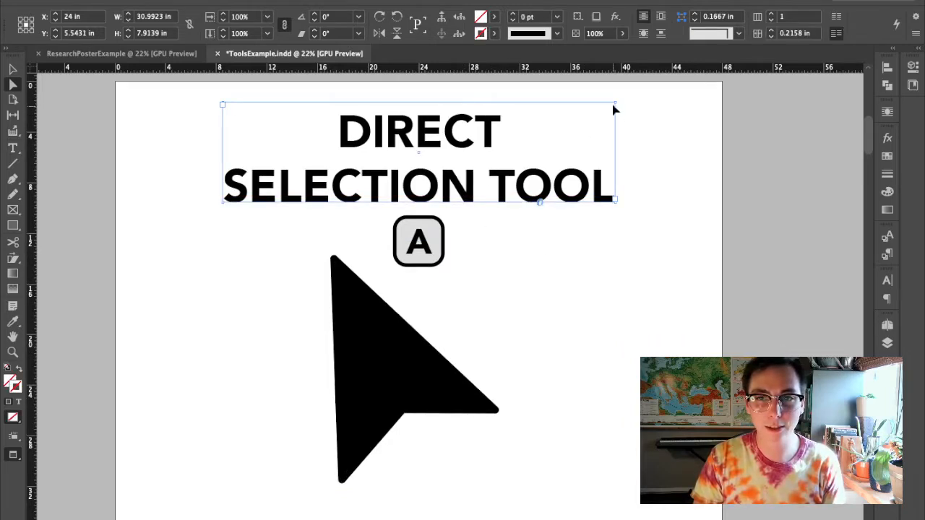
- Pull one right-side anchor point of the A key box out to about X 33.88 in, Y 12.38 in, and undo the change
{"action": "left_click", "coordinate": [440, 230]}
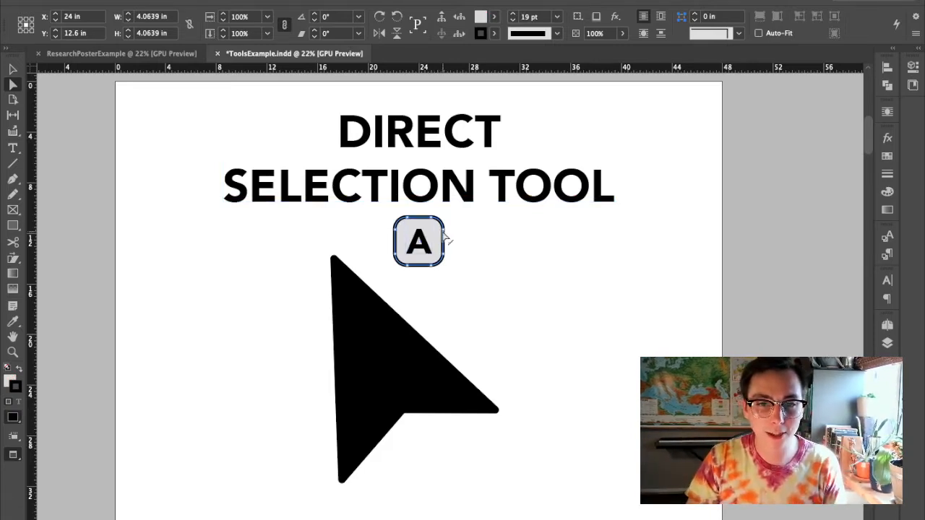
{"action": "left_click", "coordinate": [446, 235]}
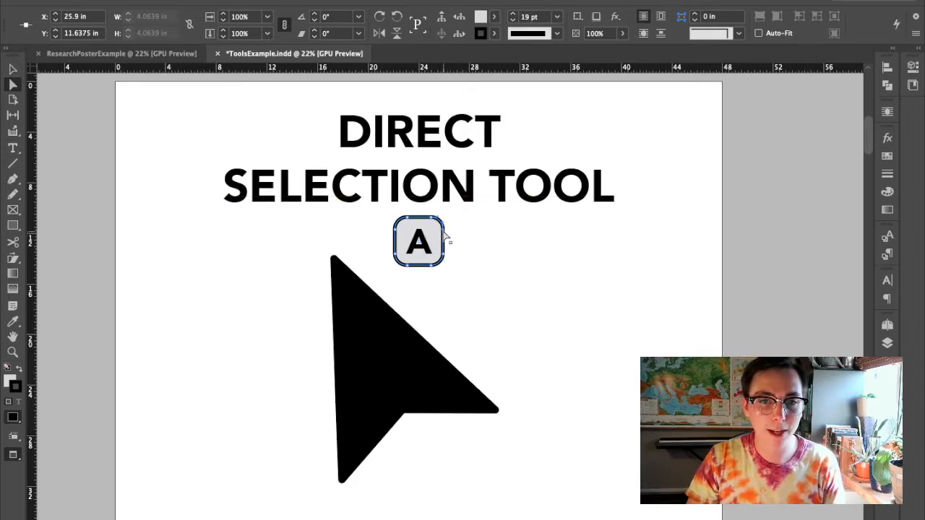
{"action": "left_click_drag", "start_coordinate": [444, 236], "coordinate": [546, 243]}
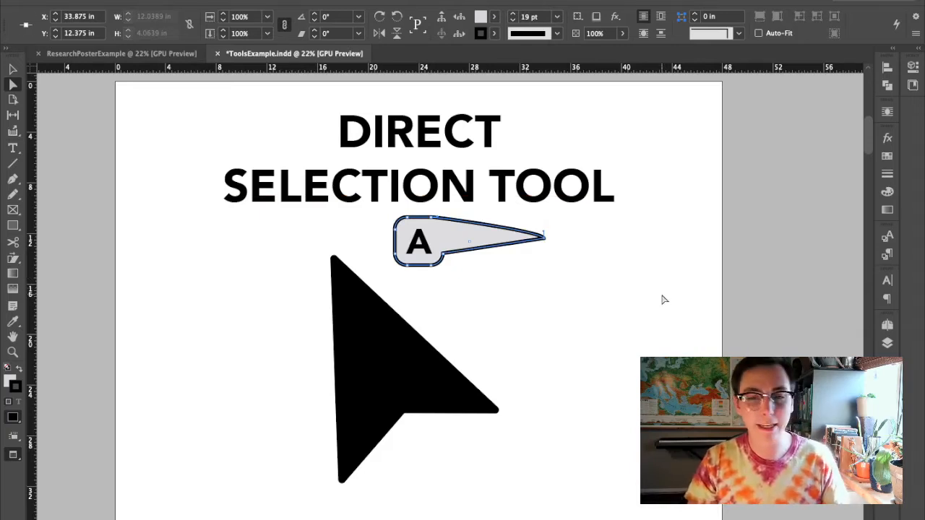
{"action": "key", "text": "super+z"}
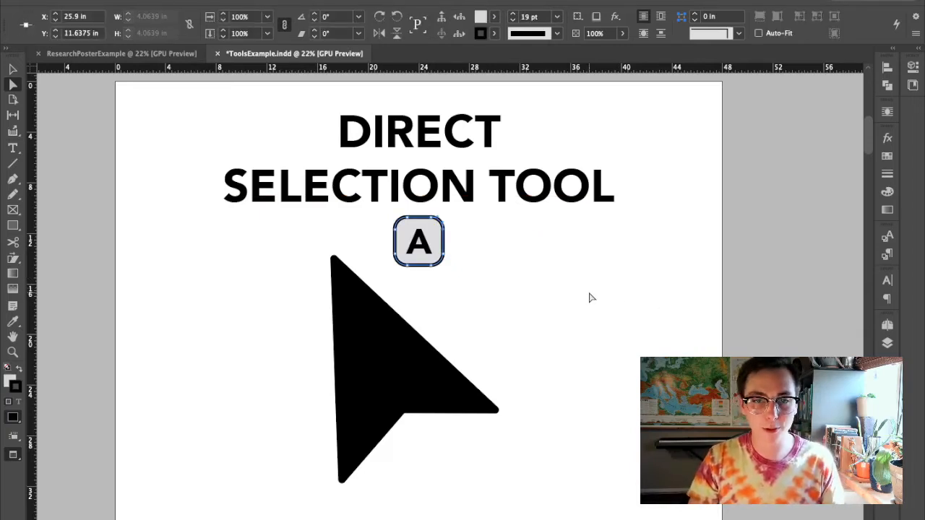
{"action": "left_click", "coordinate": [591, 297]}
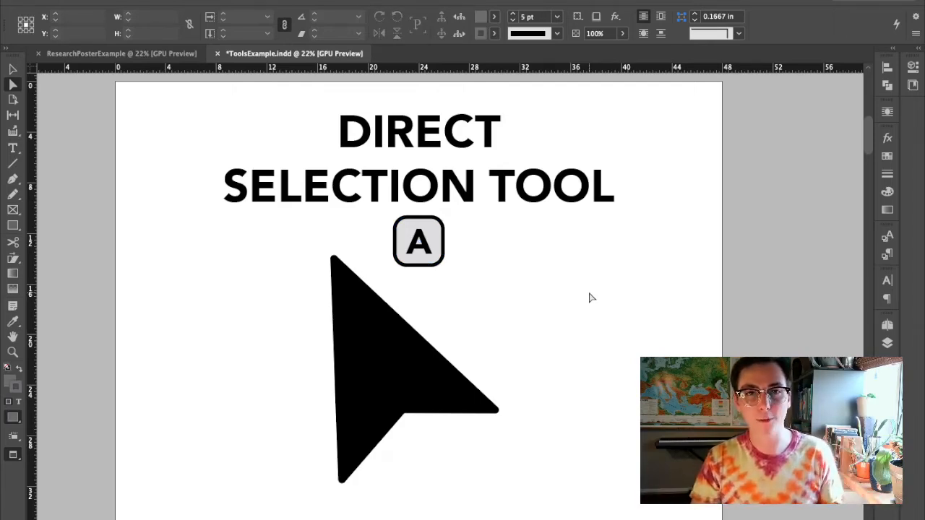
- On the TYPE TOOL page, add a text frame about 20.56 by 12.69 in beside the T key box with the text "iof I wanna type"
{"action": "scroll", "coordinate": [609, 263], "scroll_direction": "down", "scroll_amount": 7}
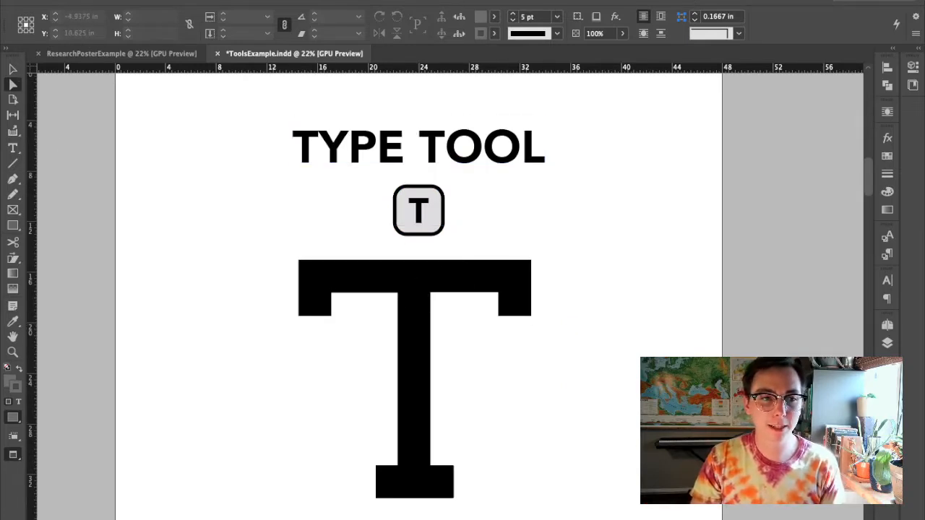
{"action": "left_click", "coordinate": [12, 148]}
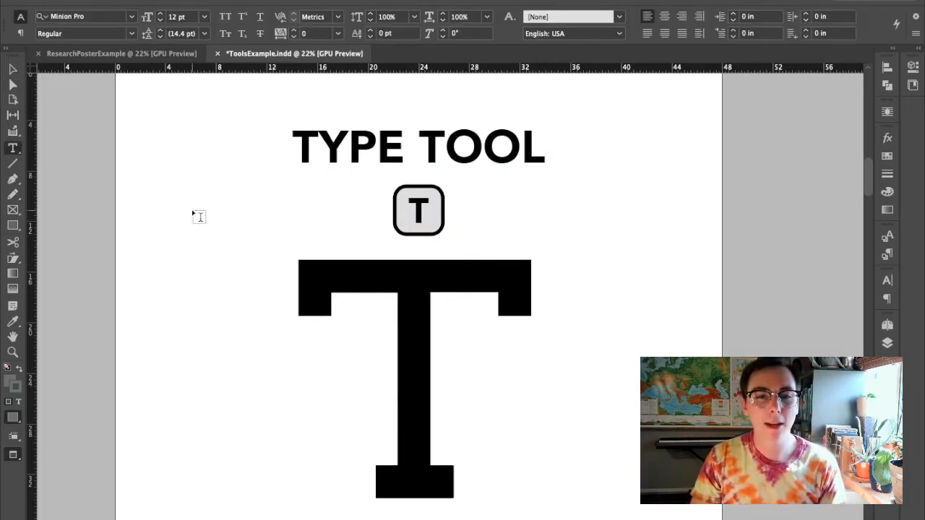
{"action": "left_click_drag", "start_coordinate": [484, 186], "coordinate": [747, 336]}
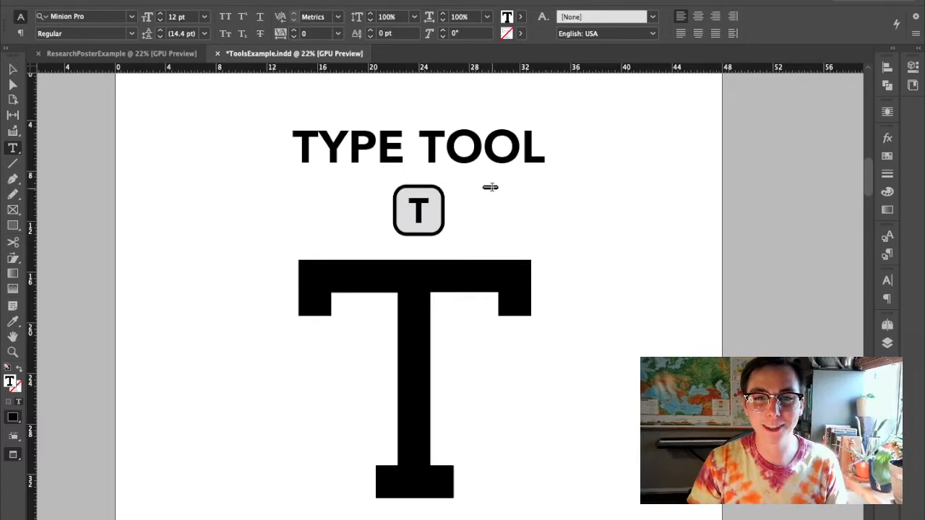
- Set the new frame's text to 60 pt and correct its wording to "if I wanna type"
{"action": "left_click", "coordinate": [205, 16]}
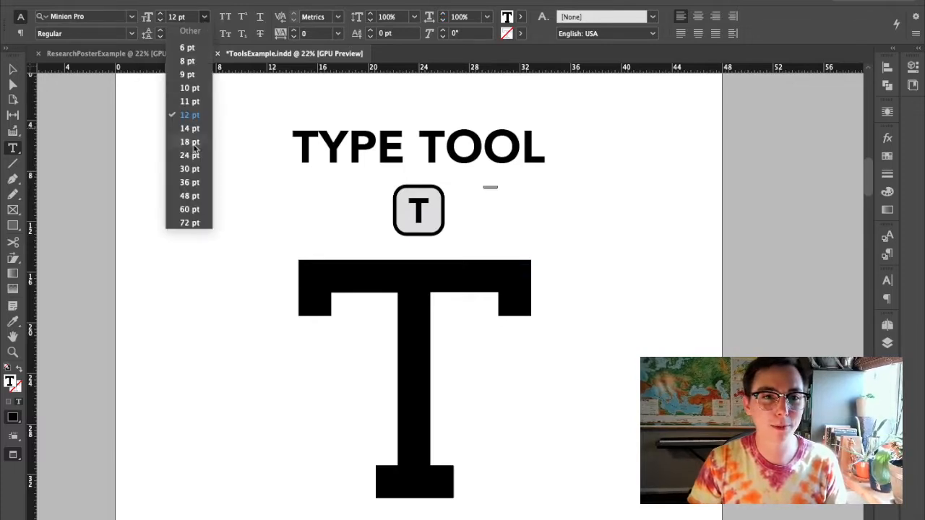
{"action": "left_click", "coordinate": [193, 209]}
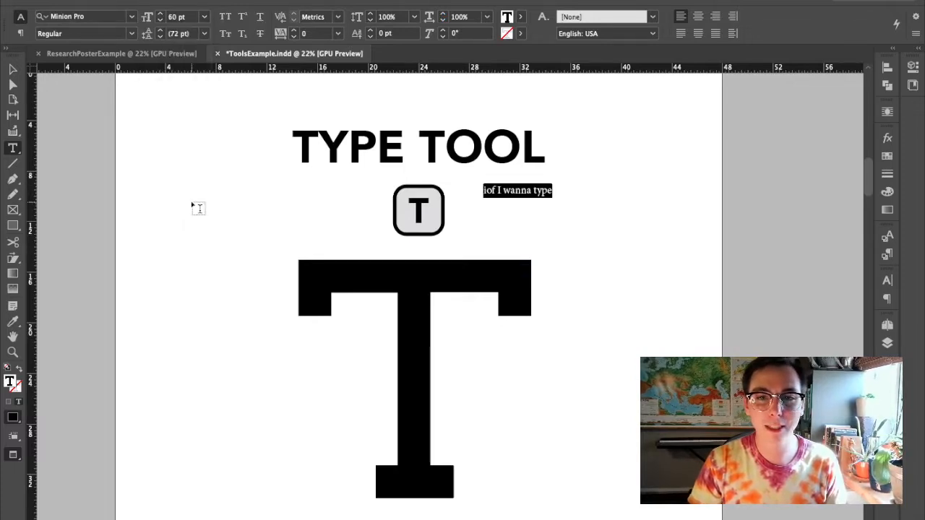
{"action": "left_click", "coordinate": [491, 189]}
{"action": "key", "text": "BackSpace"}
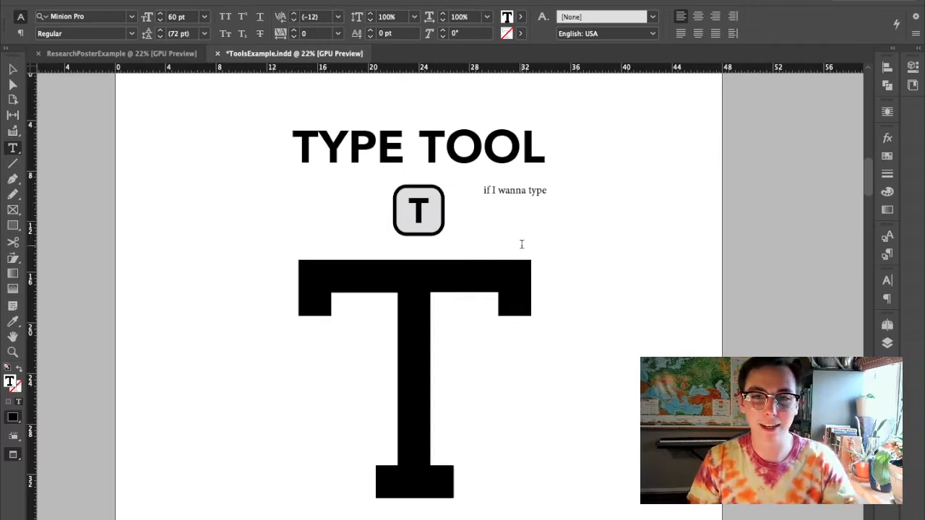
{"action": "left_click", "coordinate": [547, 190]}
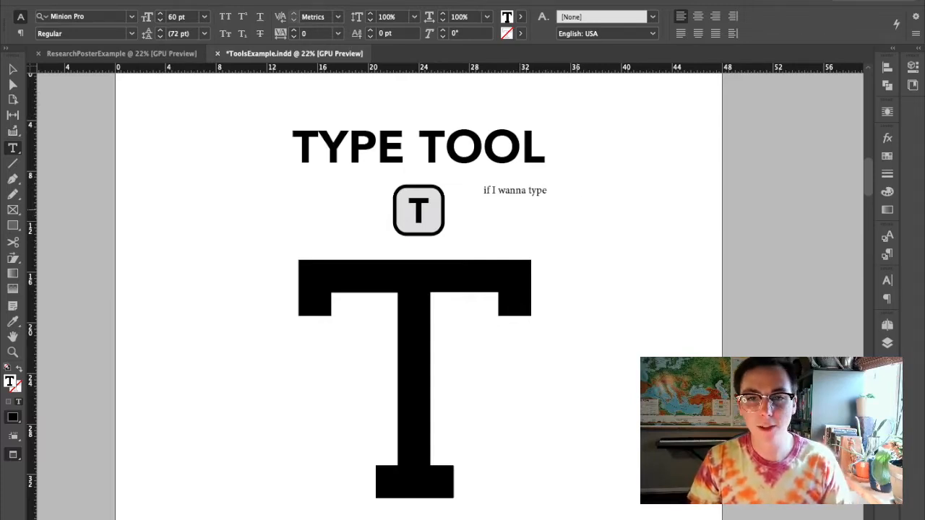
- Move the "if I wanna type" frame to the empty area at the page's left edge and shrink it to about 3.5 by 3.88 in
{"action": "left_click", "coordinate": [12, 68]}
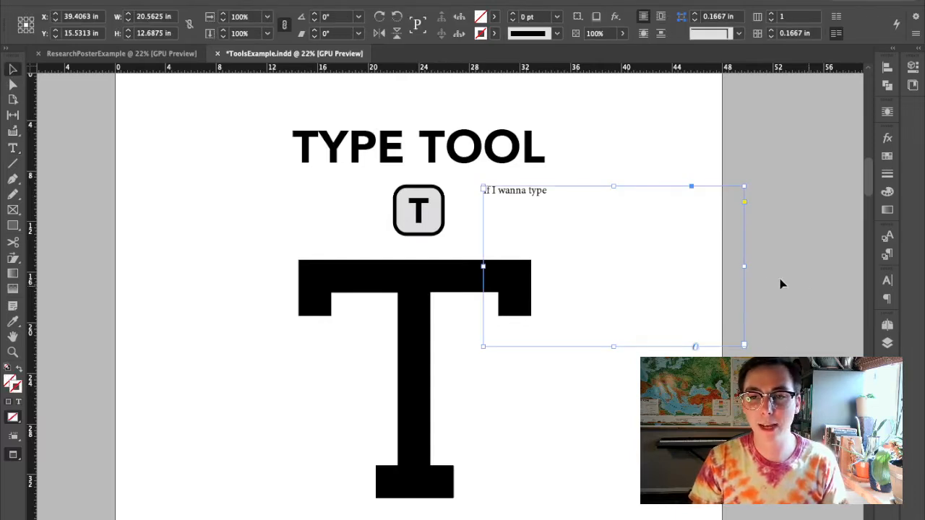
{"action": "left_click_drag", "start_coordinate": [514, 195], "coordinate": [168, 185]}
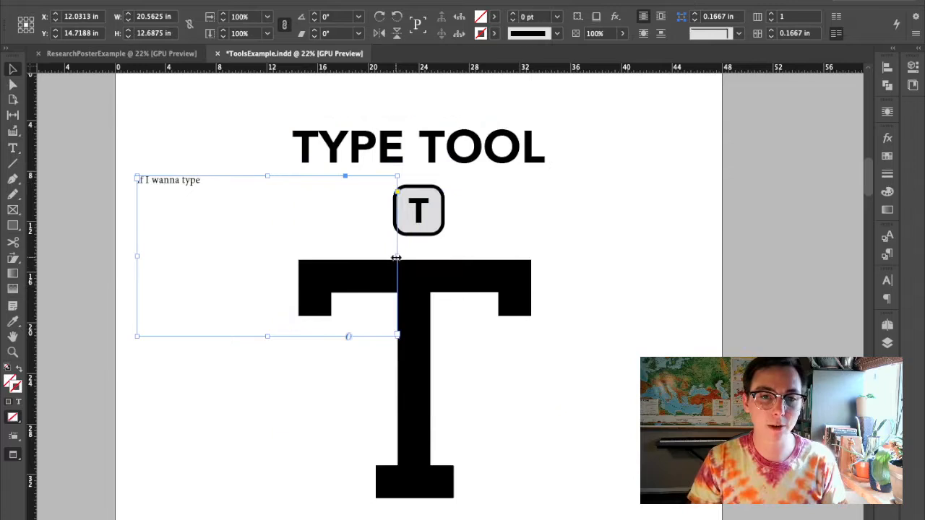
{"action": "left_click_drag", "start_coordinate": [397, 255], "coordinate": [182, 265]}
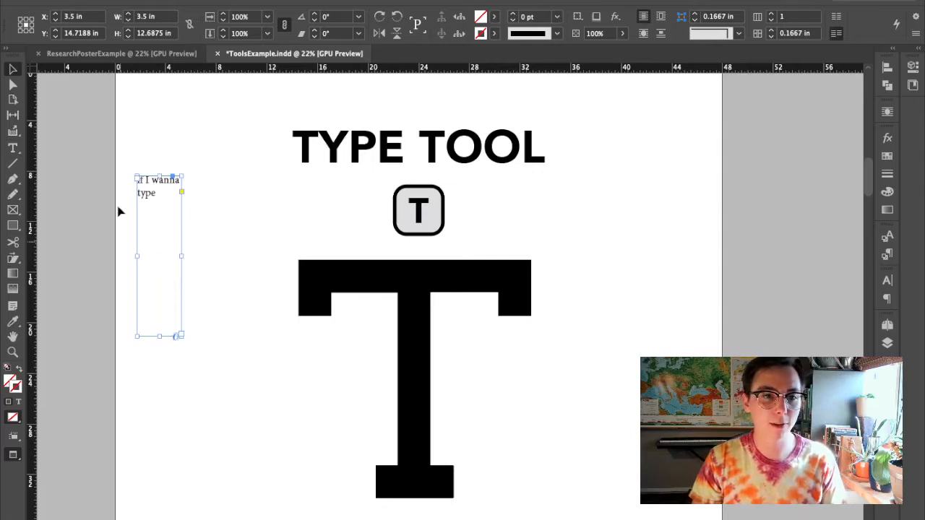
{"action": "left_click_drag", "start_coordinate": [159, 336], "coordinate": [166, 224]}
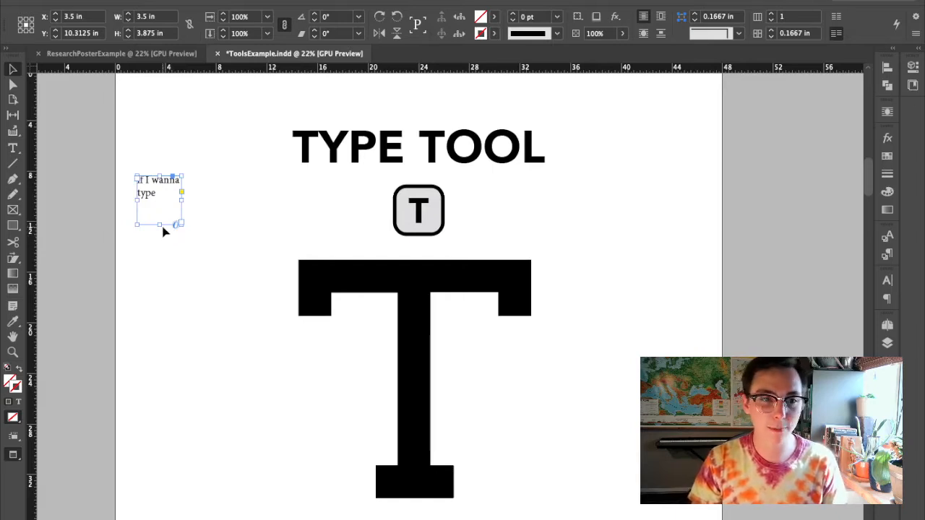
- Shorten the text frame to about 0.94 in high so the word "type" is cut off, and extend its lower edge again
{"action": "left_click_drag", "start_coordinate": [160, 222], "coordinate": [160, 189]}
{"action": "left_click", "coordinate": [161, 241]}
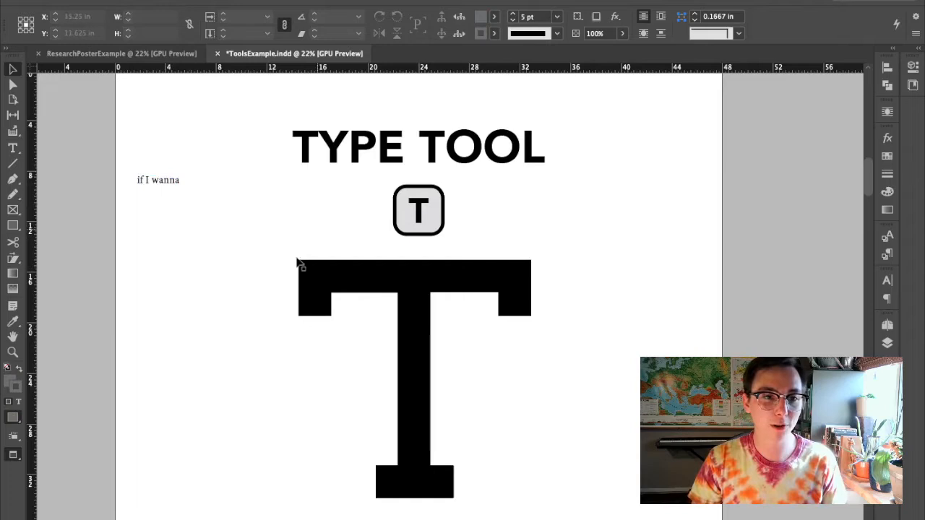
{"action": "left_click", "coordinate": [167, 188]}
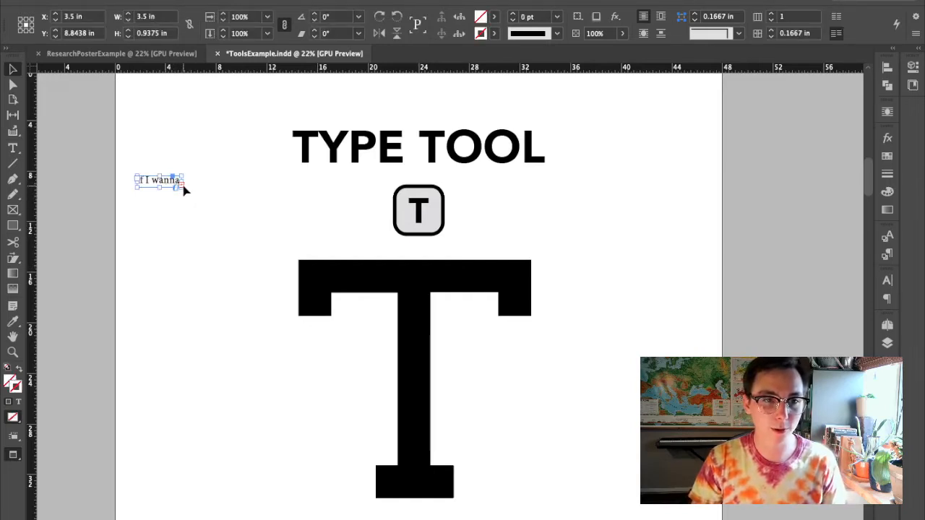
{"action": "left_click_drag", "start_coordinate": [161, 188], "coordinate": [162, 203]}
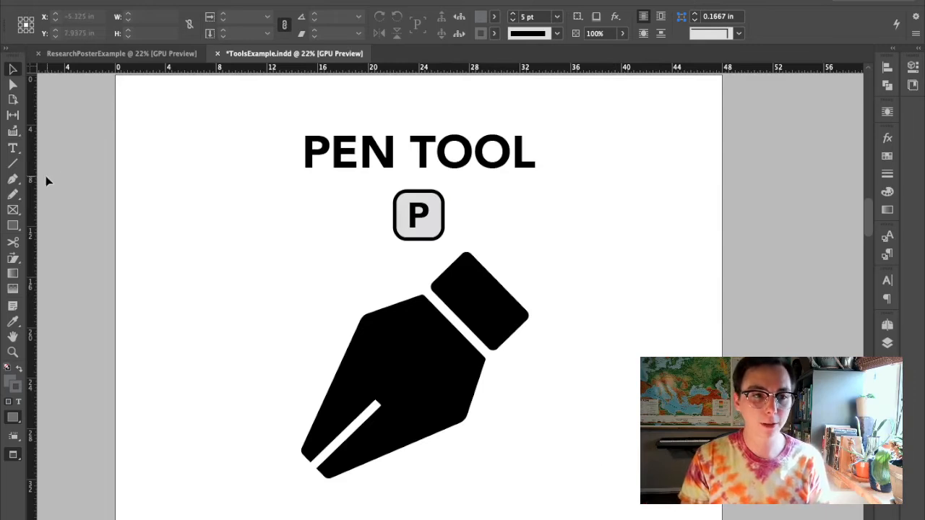
- On the PEN TOOL page, draw a slanted straight line about 10.02 in long beside the P key box with the Pen tool, and deselect it
{"action": "left_click", "coordinate": [13, 180]}
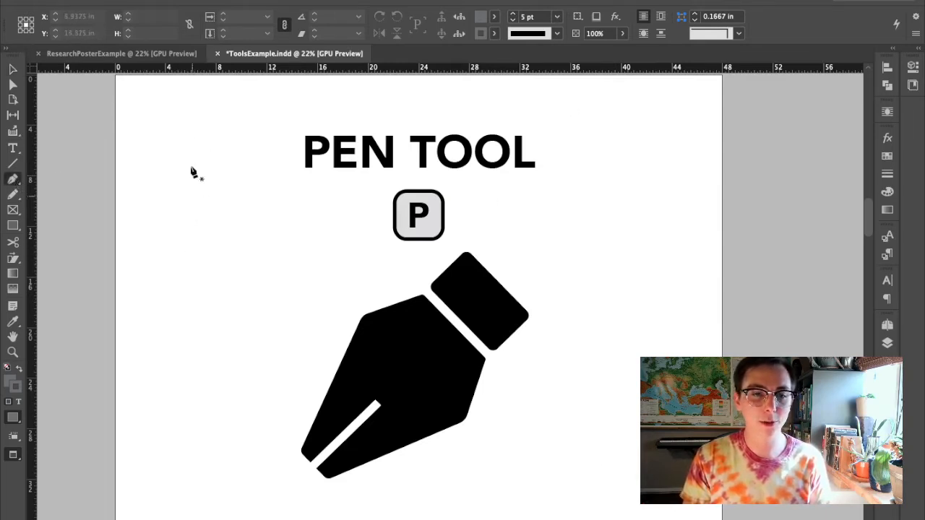
{"action": "left_click", "coordinate": [158, 250]}
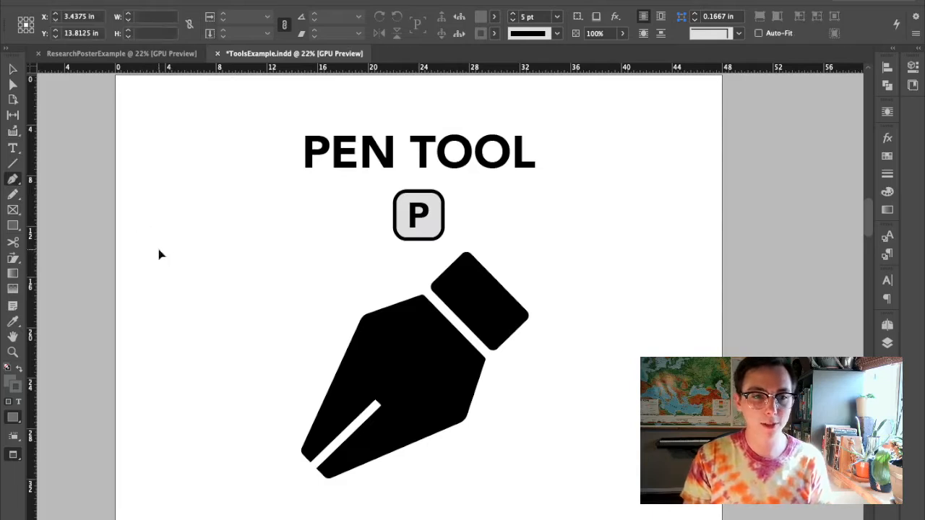
{"action": "left_click", "coordinate": [275, 202]}
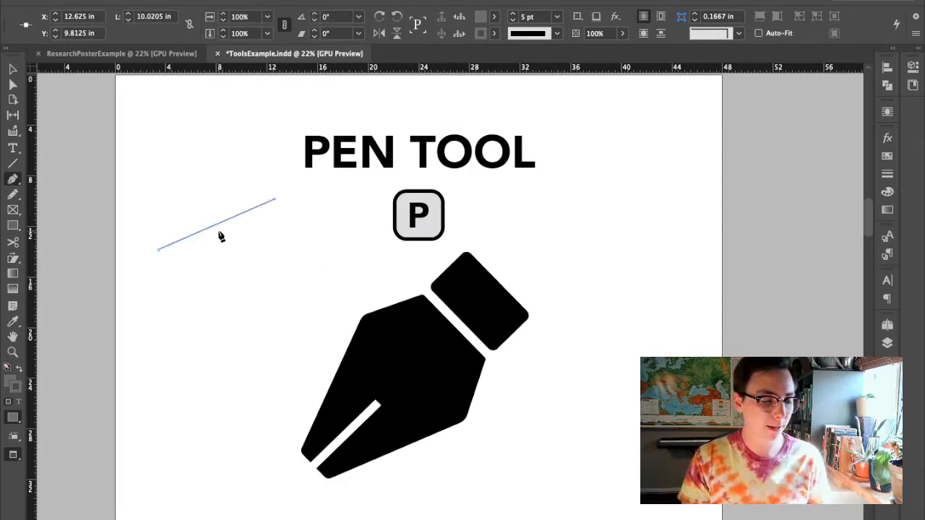
{"action": "key", "text": "v"}
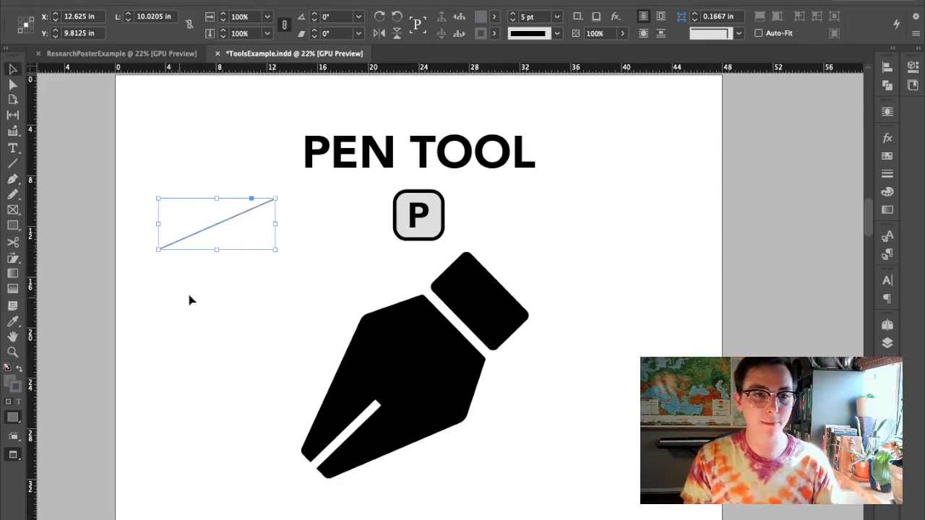
{"action": "left_click", "coordinate": [191, 289]}
{"action": "left_click", "coordinate": [204, 235]}
{"action": "left_click", "coordinate": [200, 325]}
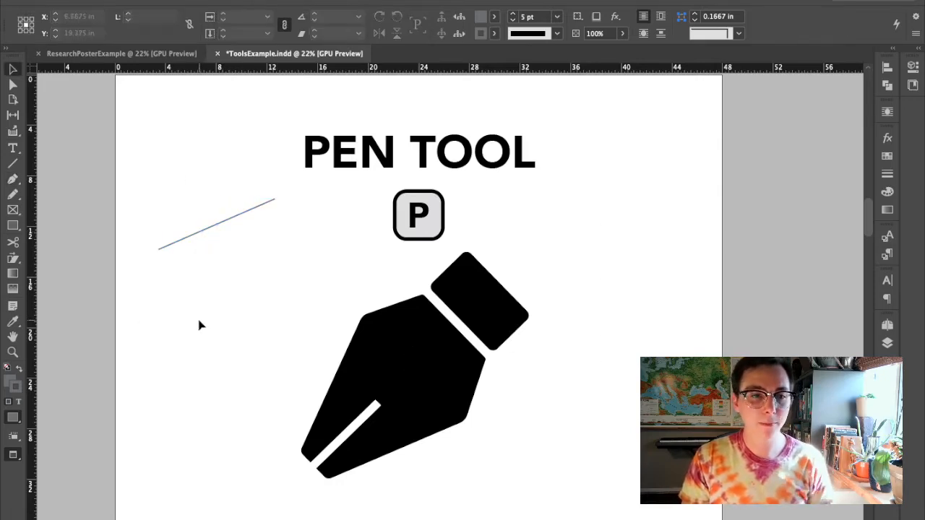
- Draw a closed square about 5.88 by 5.84 in below the slanted line with the Pen tool
{"action": "key", "text": "p"}
{"action": "left_click", "coordinate": [171, 312]}
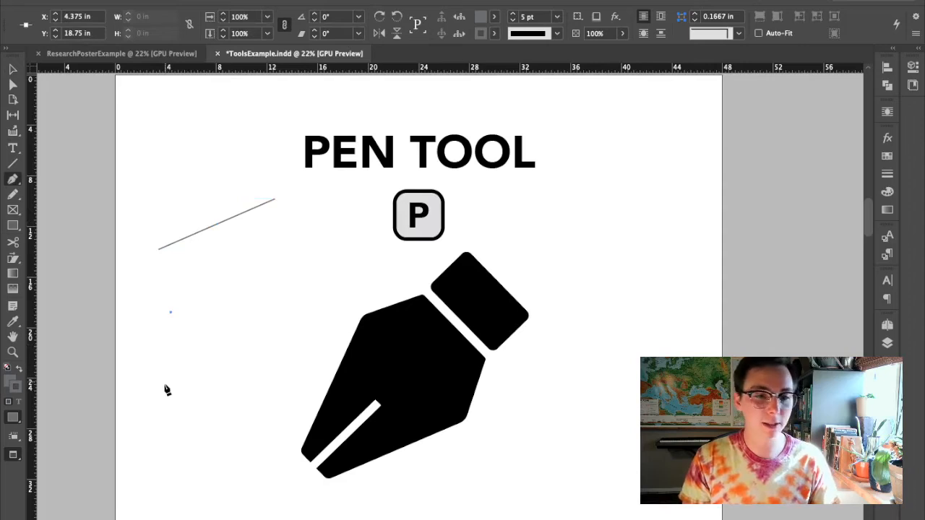
{"action": "left_click", "coordinate": [169, 386]}
{"action": "left_click", "coordinate": [244, 386]}
{"action": "left_click", "coordinate": [244, 314]}
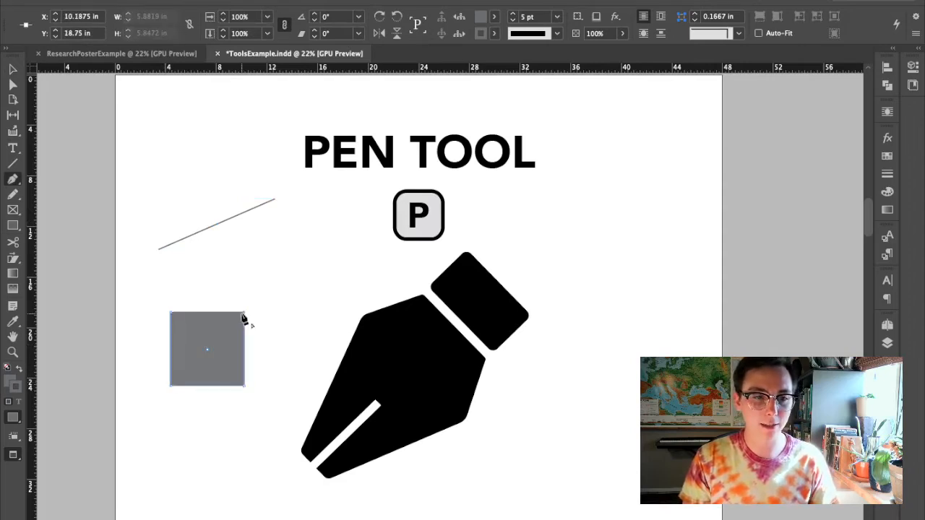
{"action": "left_click", "coordinate": [171, 313]}
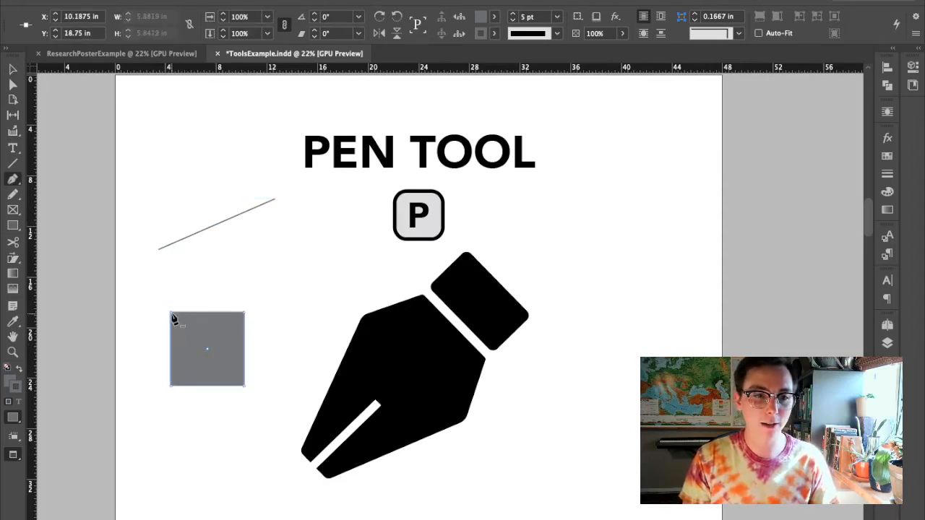
- Draw a closed curved freeform shape about 9.83 by 12.12 in on the right side of the page with the Pen tool, and deselect it
{"action": "left_click", "coordinate": [600, 198]}
{"action": "mouse_move", "coordinate": [558, 225]}
{"action": "left_mouse_down"}
{"action": "mouse_move", "coordinate": [542, 253]}
{"action": "mouse_move", "coordinate": [552, 287]}
{"action": "left_mouse_up"}
{"action": "mouse_move", "coordinate": [602, 335]}
{"action": "left_mouse_down"}
{"action": "mouse_move", "coordinate": [663, 311]}
{"action": "mouse_move", "coordinate": [675, 224]}
{"action": "mouse_move", "coordinate": [648, 190]}
{"action": "left_mouse_up"}
{"action": "left_click_drag", "start_coordinate": [623, 242], "coordinate": [564, 159]}
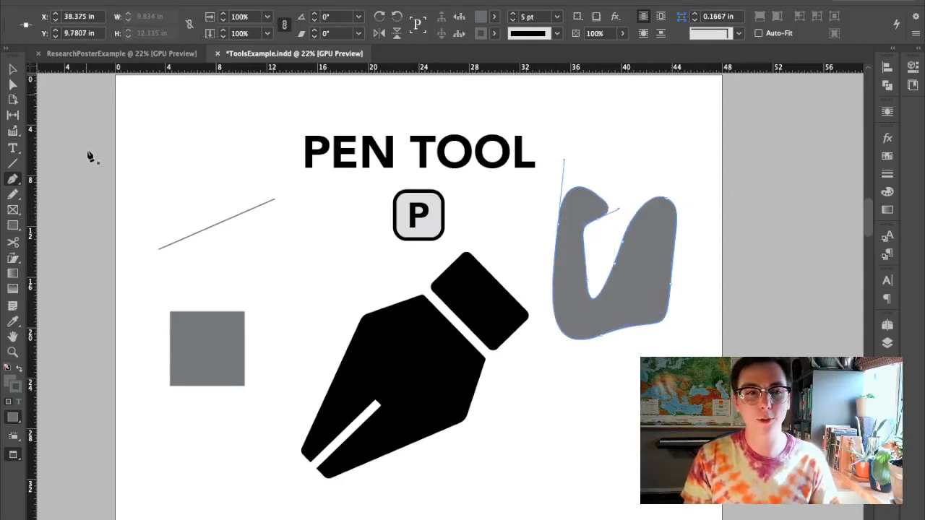
{"action": "left_click", "coordinate": [12, 69]}
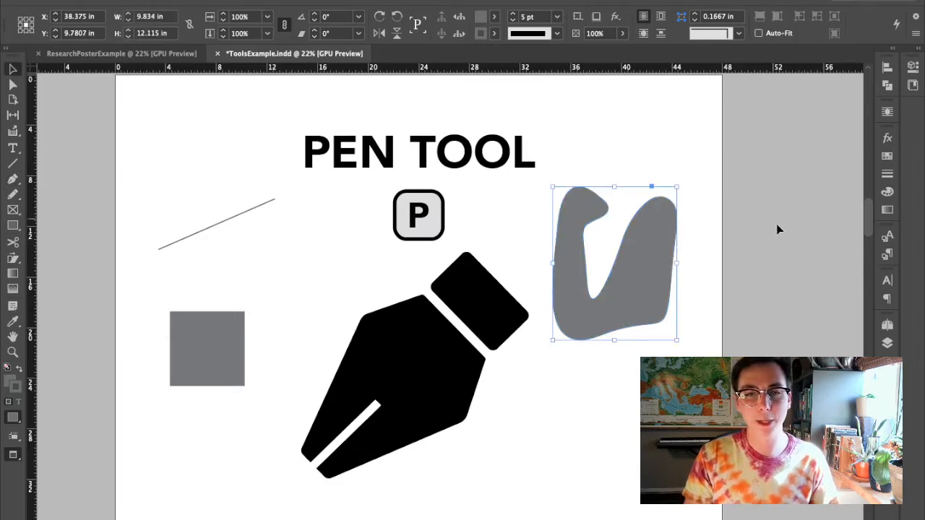
{"action": "left_click", "coordinate": [713, 278]}
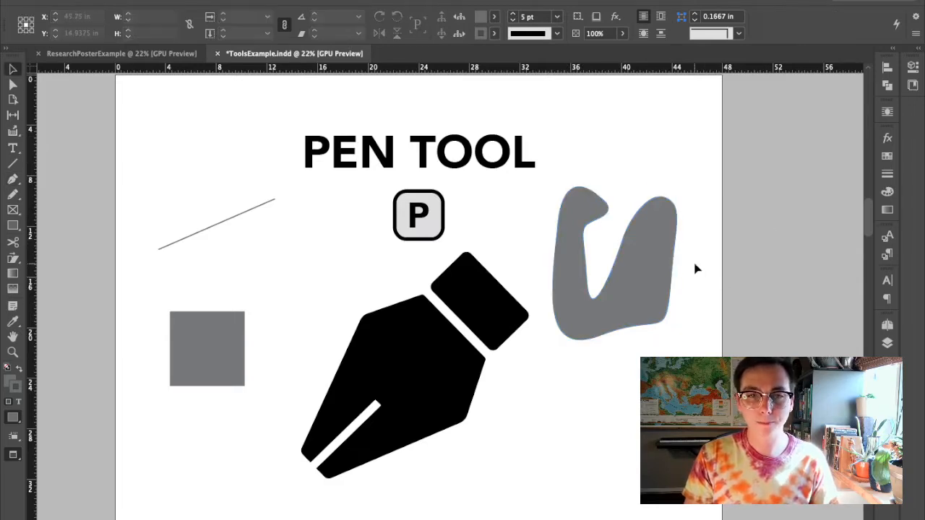
- On the shape tools page, draw a rectangle about 7 by 10.03 in between the RECTANGLE TOOL example and the vertical divider
{"action": "scroll", "coordinate": [682, 284], "scroll_direction": "down", "scroll_amount": 10}
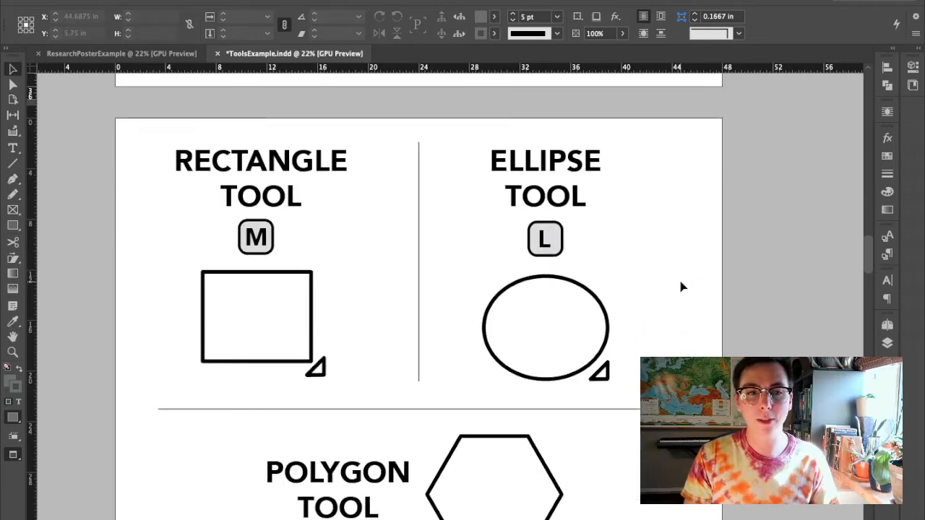
{"action": "scroll", "coordinate": [681, 287], "scroll_direction": "down", "scroll_amount": 2}
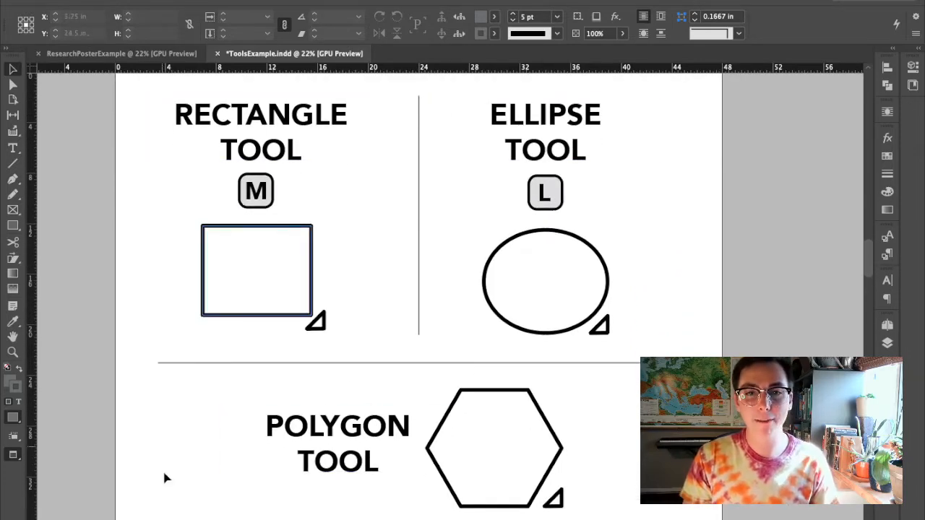
{"action": "left_click", "coordinate": [19, 229]}
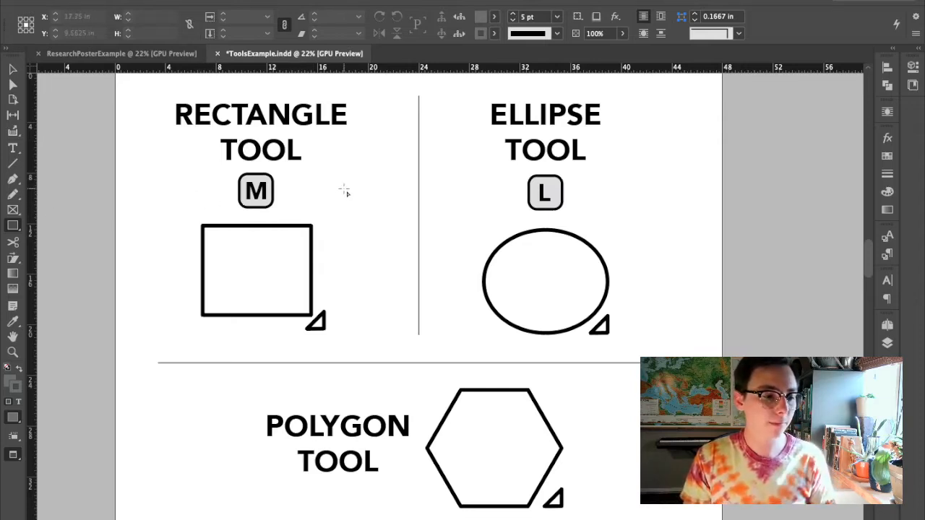
{"action": "left_click_drag", "start_coordinate": [322, 173], "coordinate": [411, 300]}
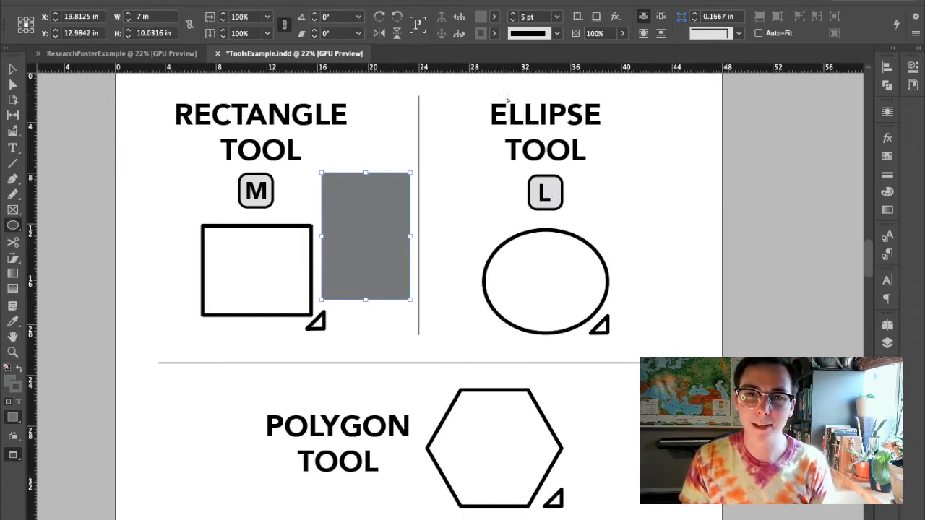
- Draw an ellipse about 3.40 by 3.17 in over the ELLIPSE title and another about 20.69 by 15.64 in over the ellipse example
{"action": "left_click_drag", "start_coordinate": [502, 94], "coordinate": [549, 141]}
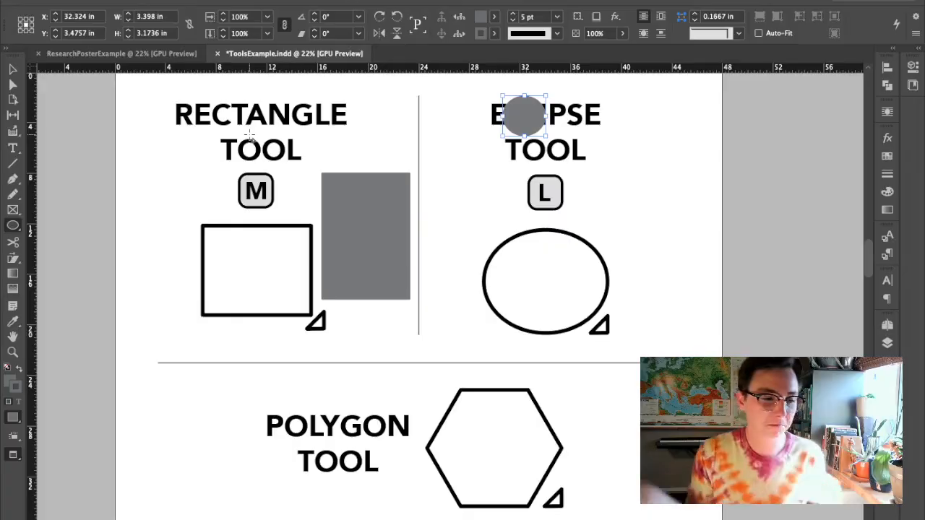
{"action": "left_click_drag", "start_coordinate": [664, 134], "coordinate": [404, 331]}
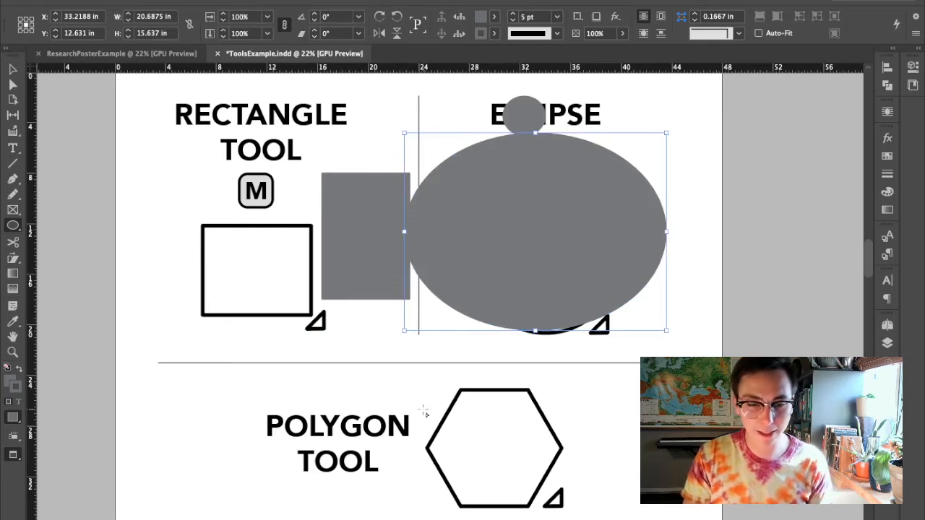
- Switch to the Polygon tool, undo the large ellipse, and draw a hexagon about 34.31 by 30.49 in across the page
{"action": "left_click_drag", "start_coordinate": [13, 226], "coordinate": [65, 276]}
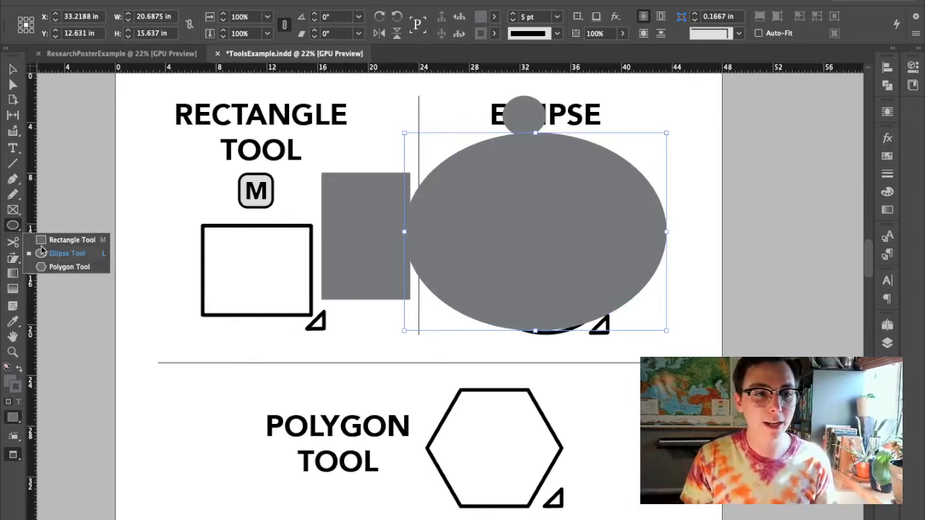
{"action": "left_click", "coordinate": [13, 227]}
{"action": "left_click", "coordinate": [15, 229]}
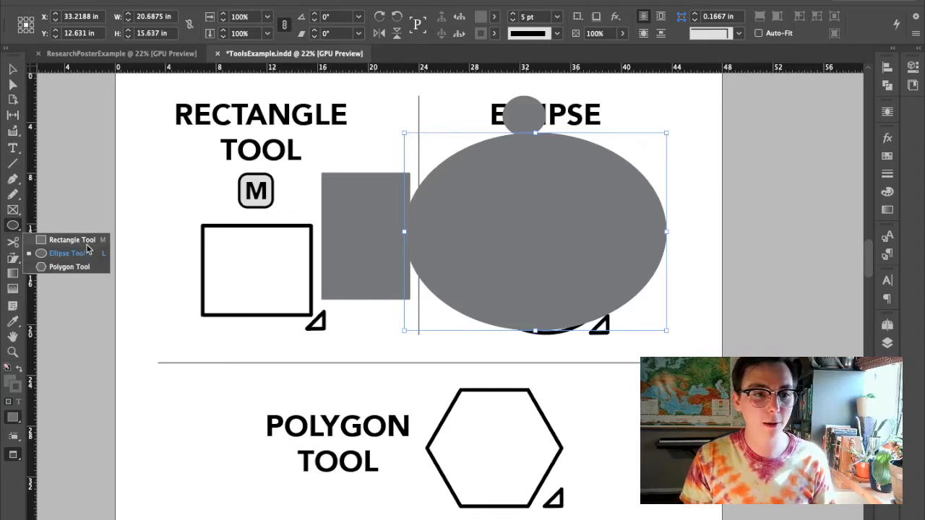
{"action": "left_click", "coordinate": [69, 267]}
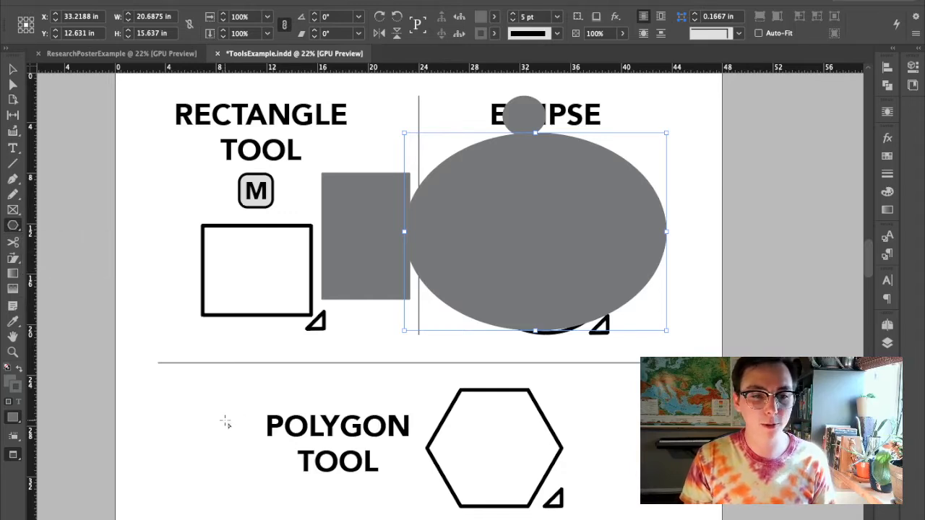
{"action": "key", "text": "ctrl+z"}
{"action": "left_click_drag", "start_coordinate": [241, 481], "coordinate": [675, 96]}
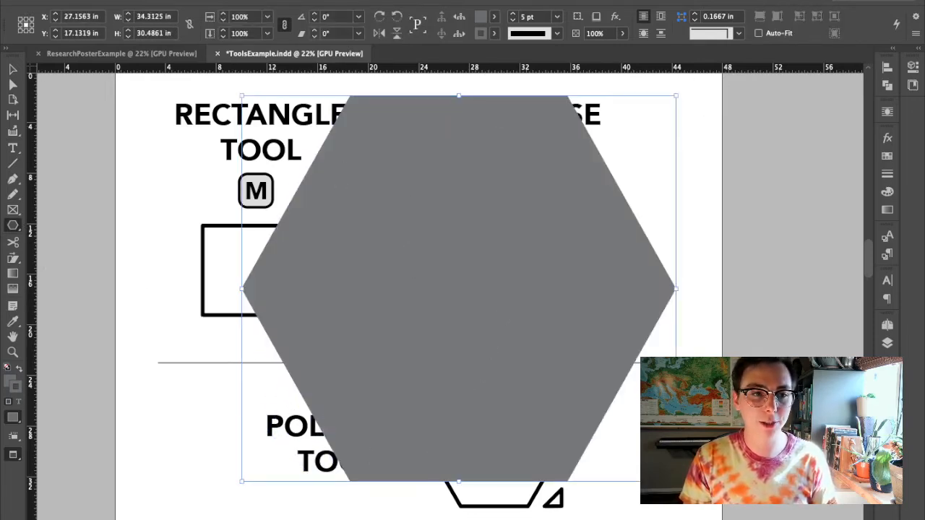
- Set the Polygon tool to draw 3-sided shapes with a 0% star inset
{"action": "double_click", "coordinate": [13, 225]}
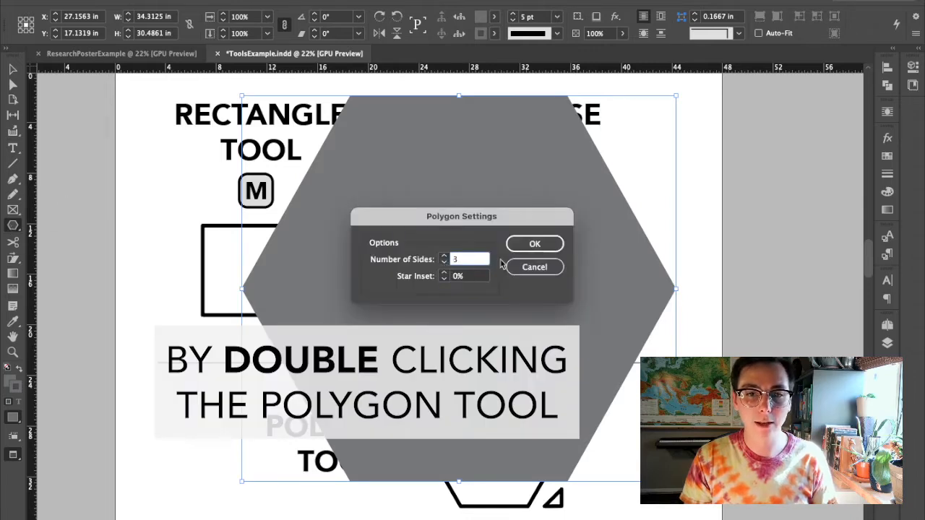
{"action": "left_click", "coordinate": [535, 243]}
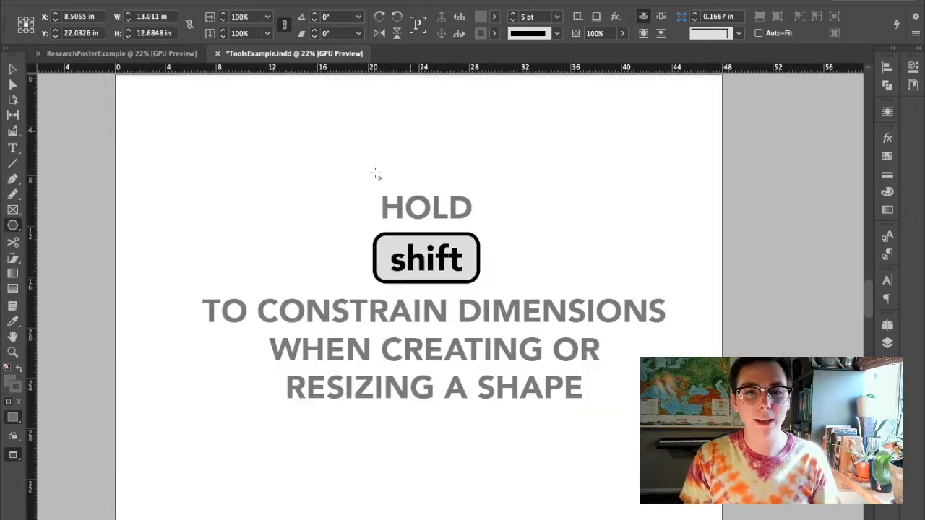
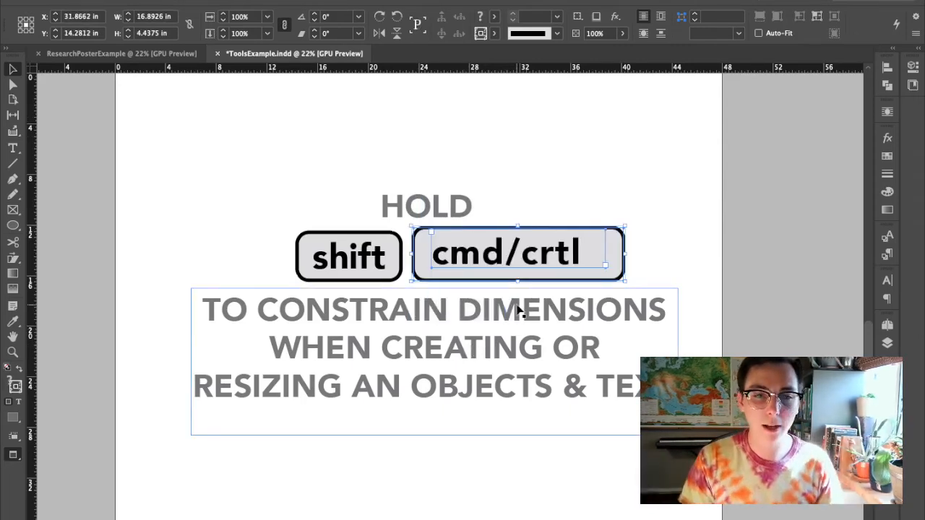
- Replace "CONSTRAIN DIMENSIONS" with "SCALE" in the instruction text so it reads "TO SCALE WHEN CREATING OR RESIZING AN OBJECTS & TEXT"
{"action": "double_click", "coordinate": [306, 316]}
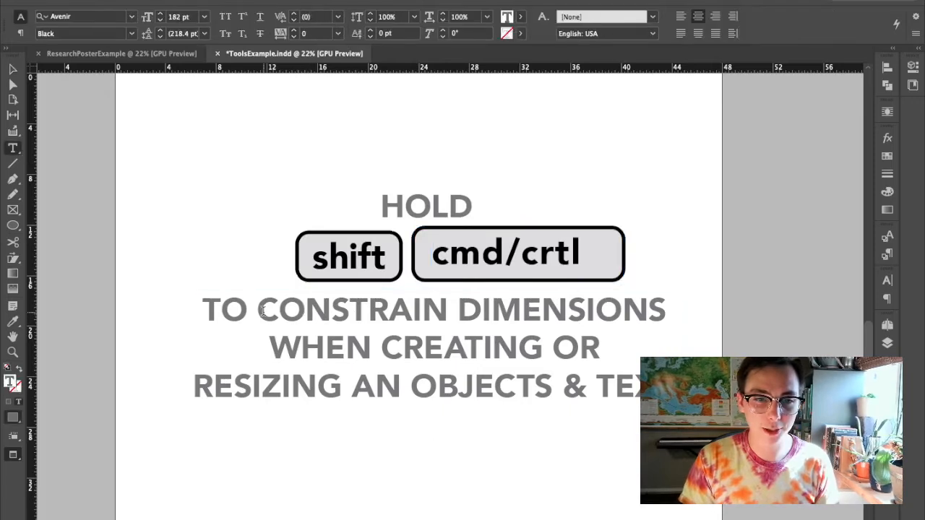
{"action": "left_click_drag", "start_coordinate": [263, 311], "coordinate": [679, 315]}
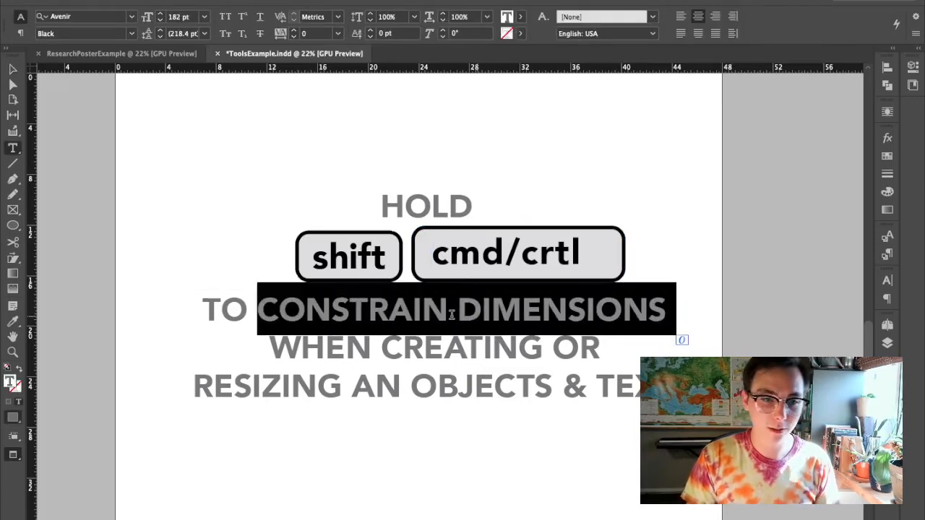
{"action": "type", "text": "SCALE WHEN CREATING"}
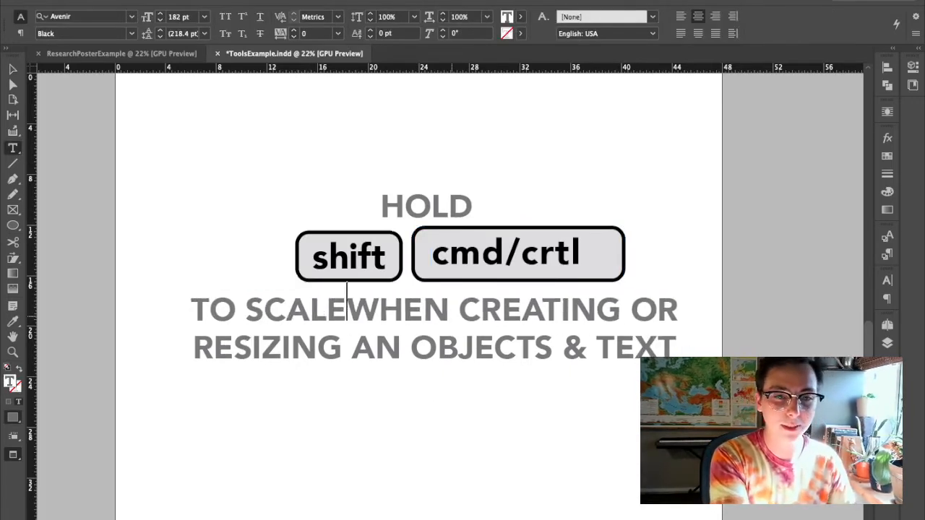
{"action": "key", "text": "Escape"}
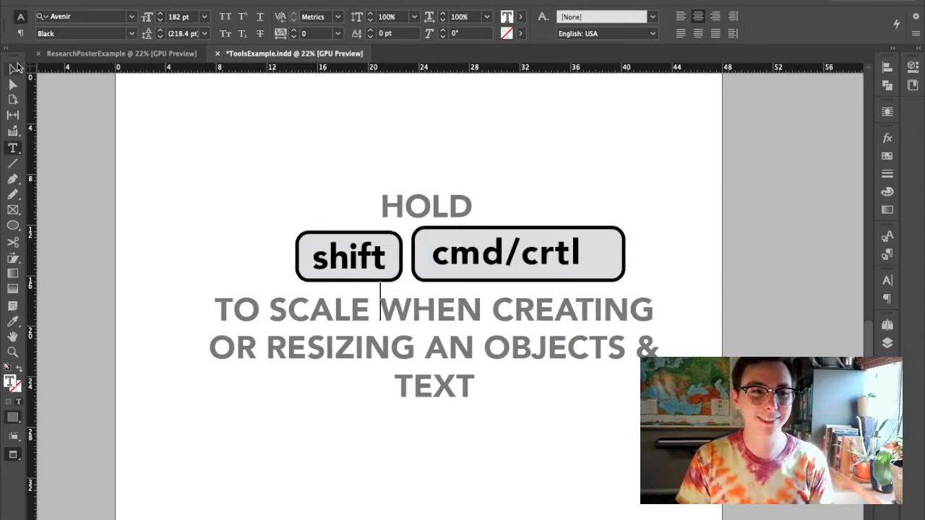
- Scale the cmd/crtl key group with its text to about 36.66 by 9.63 in over HOLD, and undo the changes
{"action": "left_click_drag", "start_coordinate": [655, 238], "coordinate": [507, 280]}
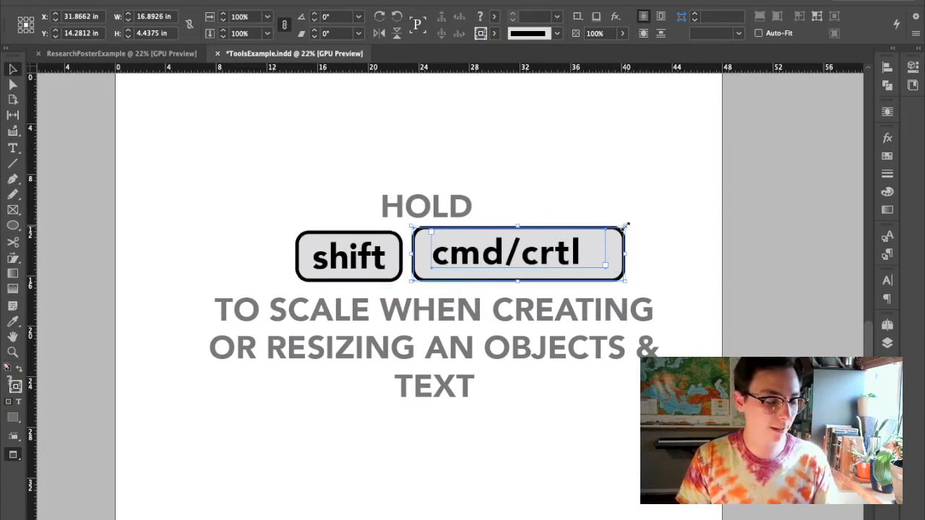
{"action": "left_click_drag", "start_coordinate": [626, 226], "coordinate": [747, 166]}
{"action": "left_click_drag", "start_coordinate": [679, 246], "coordinate": [448, 187]}
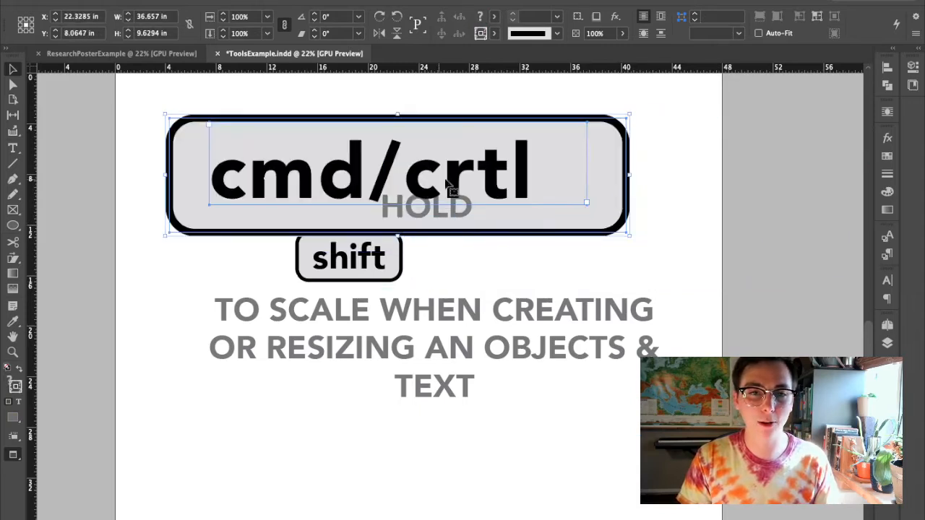
{"action": "key", "text": "Delete"}
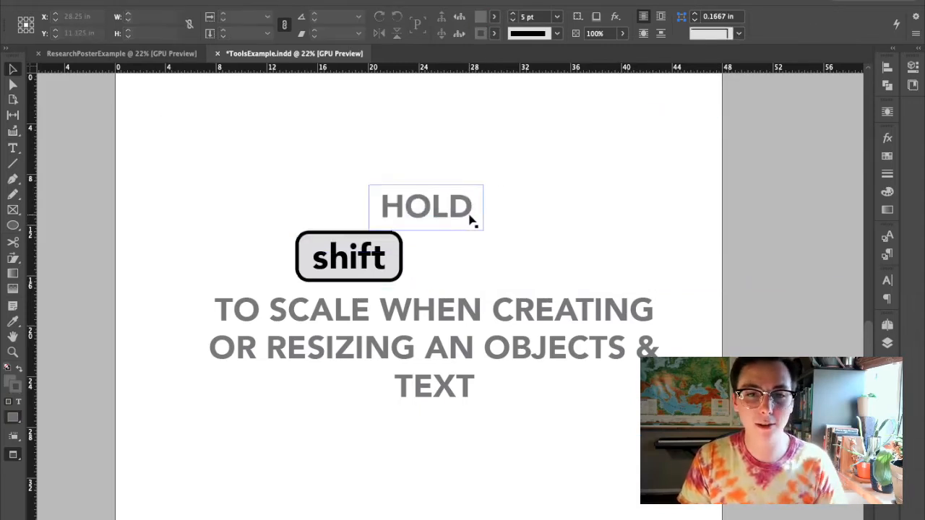
- Enlarge only the HOLD text frame to about 17.44 by 9.48 in without scaling its text, and undo the resize
{"action": "left_click", "coordinate": [466, 217]}
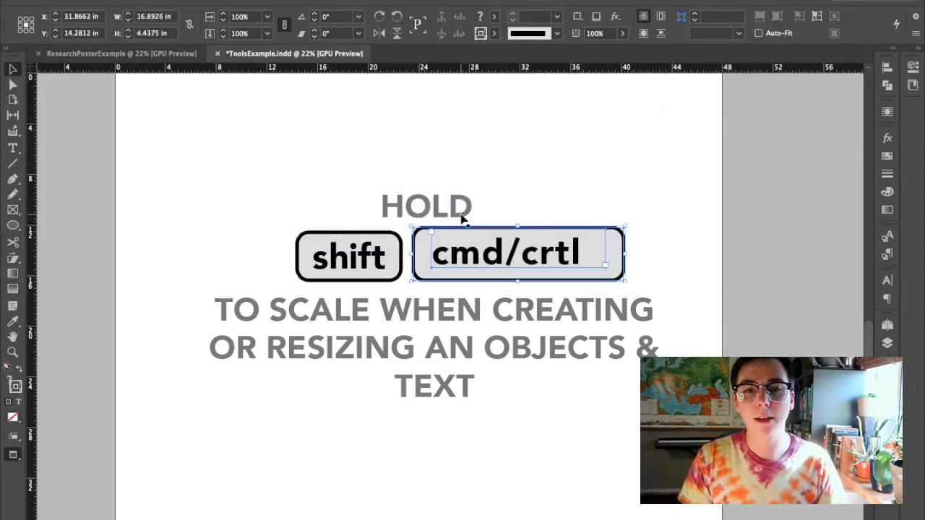
{"action": "left_click_drag", "start_coordinate": [486, 187], "coordinate": [591, 111]}
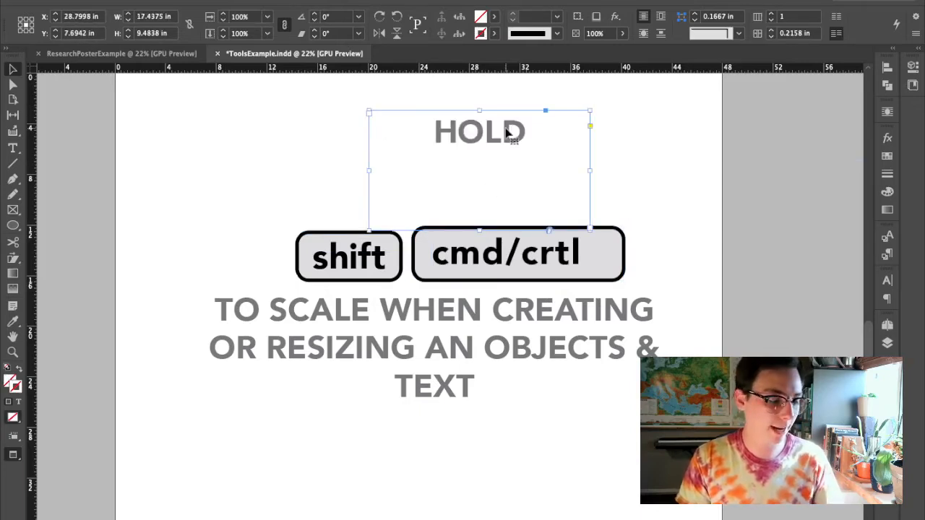
{"action": "key", "text": "super+z"}
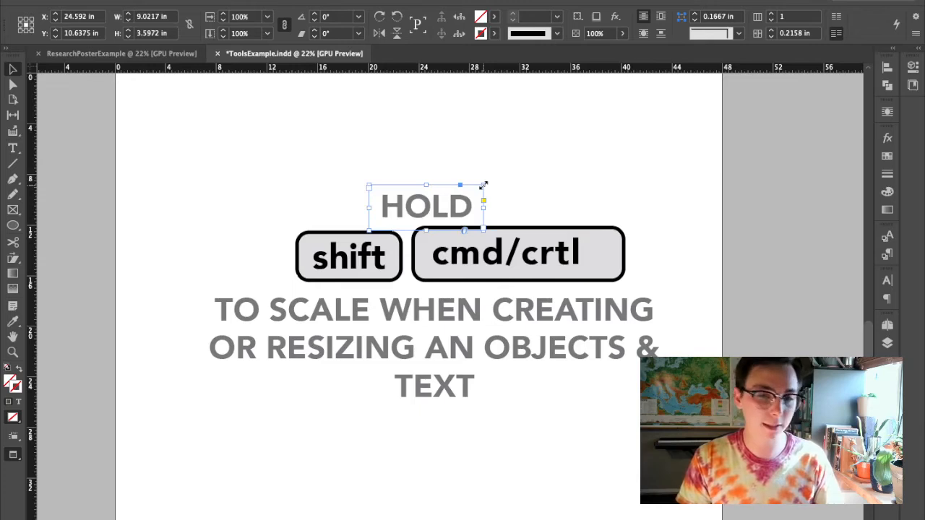
- Scale up the HOLD text frame together with its text and reposition it above the shift and cmd/crtl keys
{"action": "left_click_drag", "start_coordinate": [484, 186], "coordinate": [591, 125]}
{"action": "left_click_drag", "start_coordinate": [573, 189], "coordinate": [470, 192]}
{"action": "left_click", "coordinate": [437, 354]}
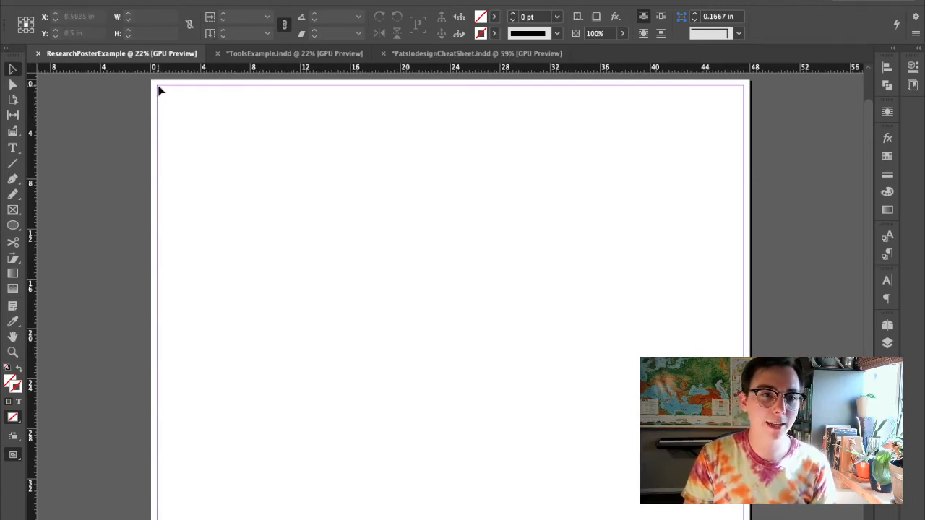
{"action": "left_click_drag", "start_coordinate": [160, 91], "coordinate": [257, 483]}
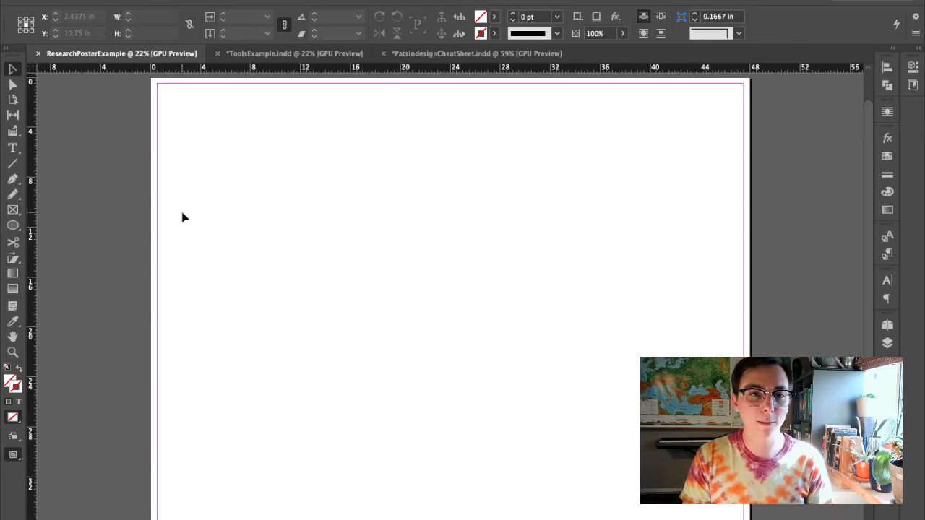
{"action": "left_click", "coordinate": [148, 1]}
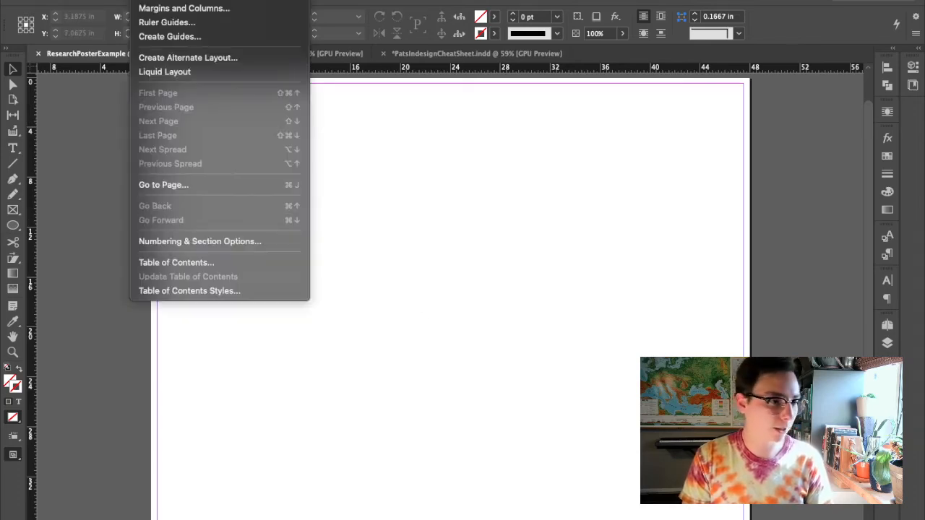
{"action": "key", "text": "Escape"}
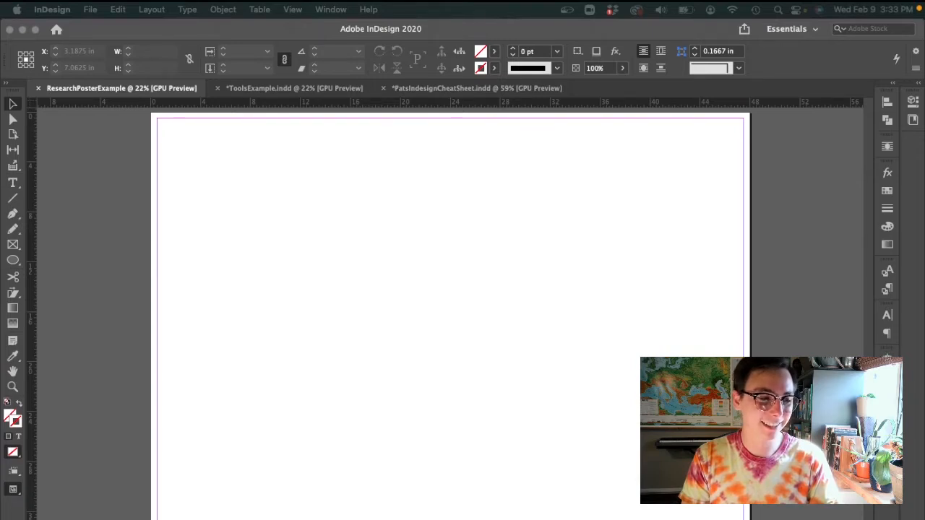
- Open Margins and Columns for the ResearchPosterExample page and set all four margins to 0.625 in
{"action": "left_click", "coordinate": [151, 10]}
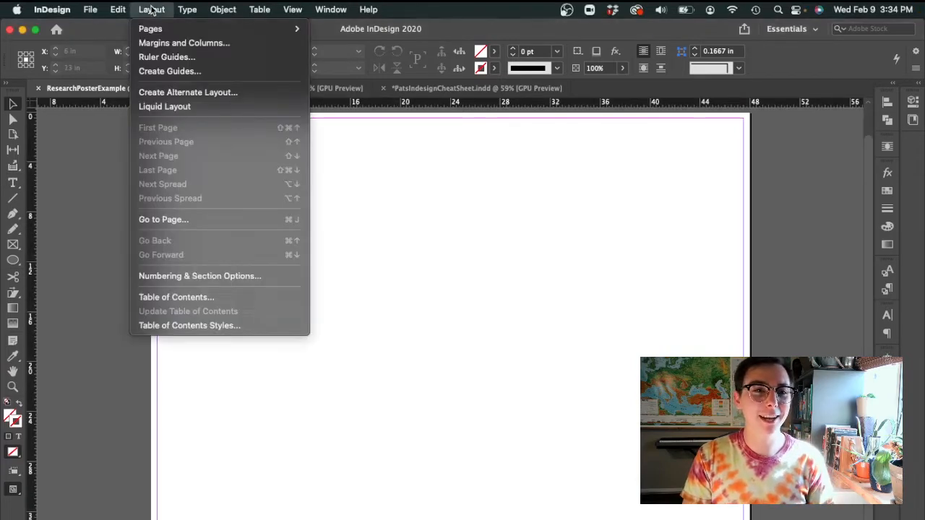
{"action": "left_click", "coordinate": [184, 43]}
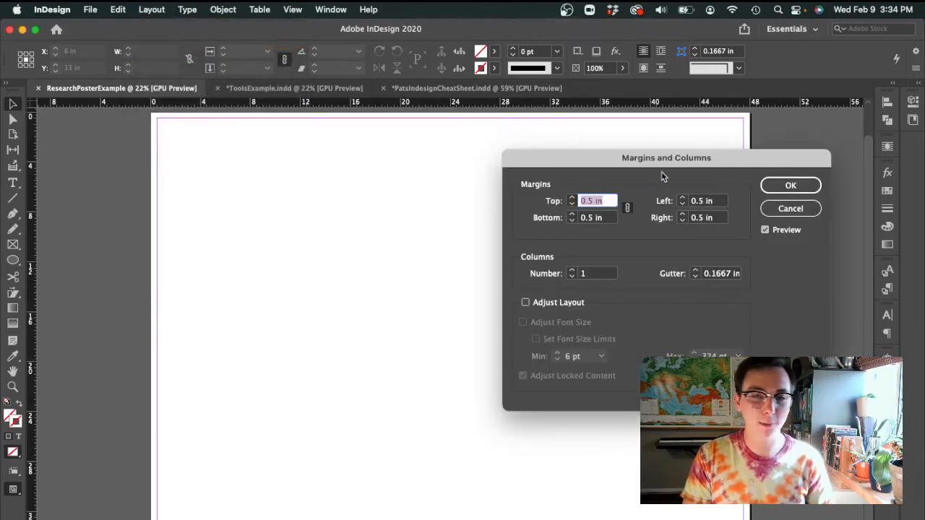
{"action": "left_click_drag", "start_coordinate": [588, 163], "coordinate": [371, 142]}
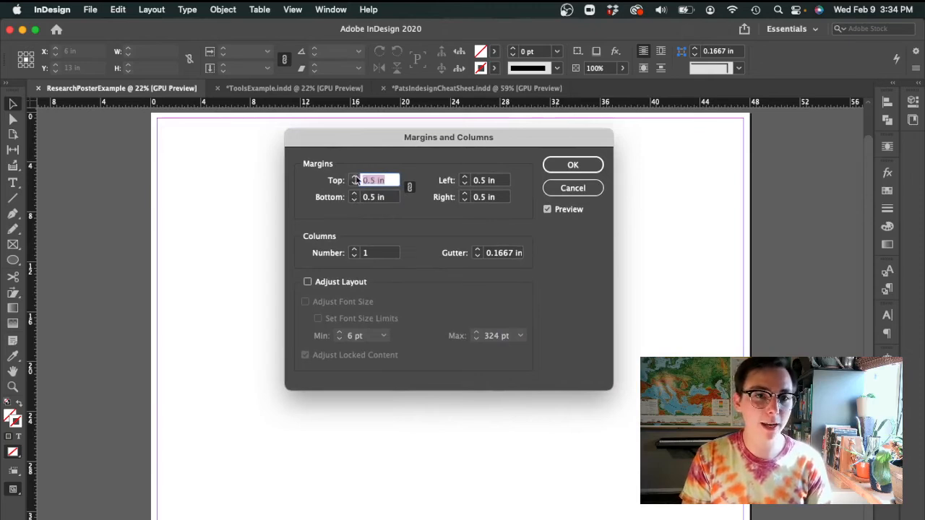
{"action": "left_click", "coordinate": [355, 178]}
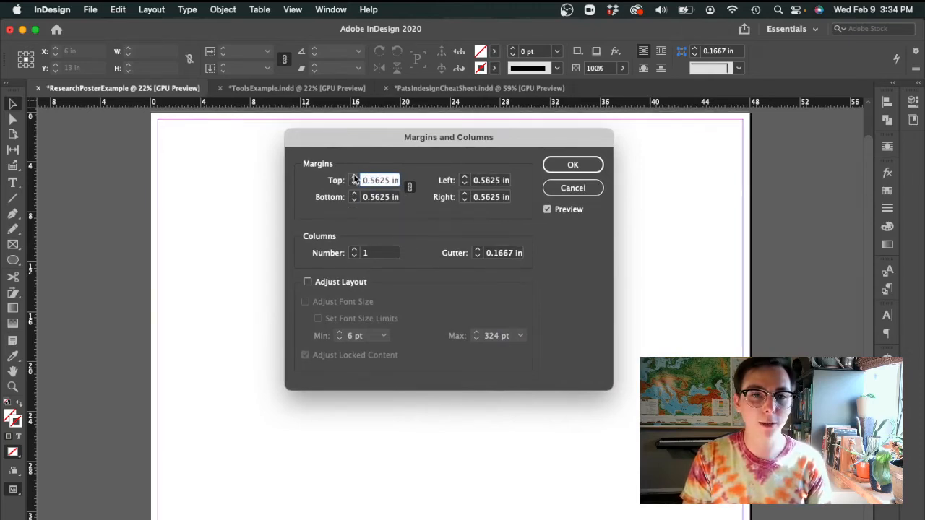
{"action": "left_click", "coordinate": [355, 177]}
- Try different column counts for the poster page with the preview in view, and settle on 3 columns
{"action": "left_click_drag", "start_coordinate": [456, 142], "coordinate": [237, 250]}
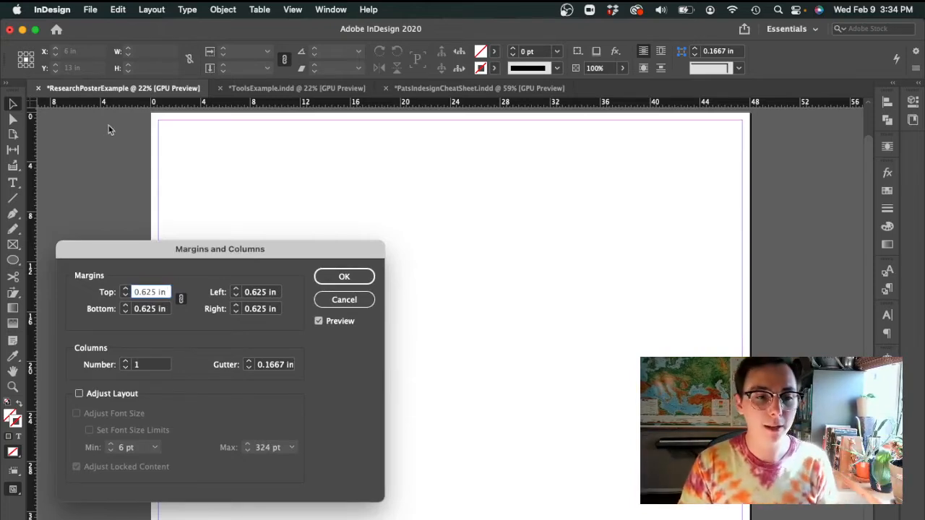
{"action": "left_click", "coordinate": [127, 363]}
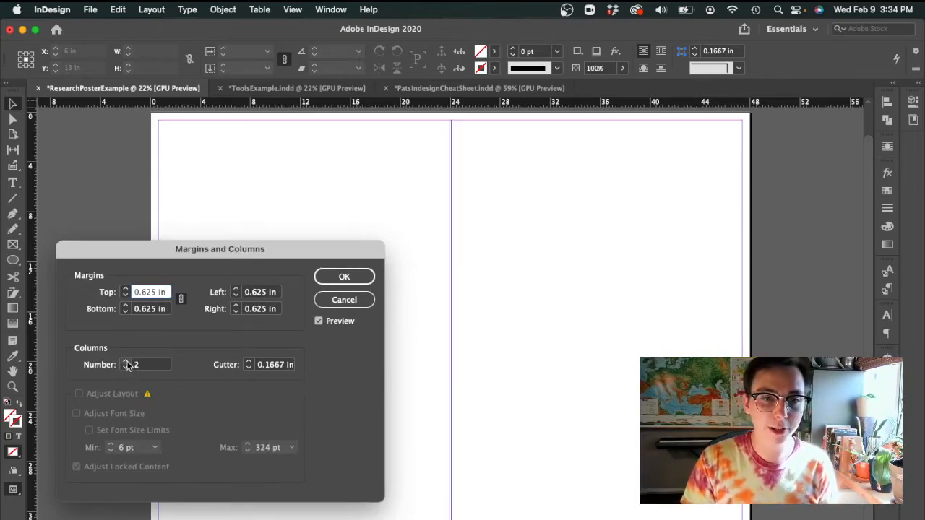
{"action": "left_click", "coordinate": [127, 363]}
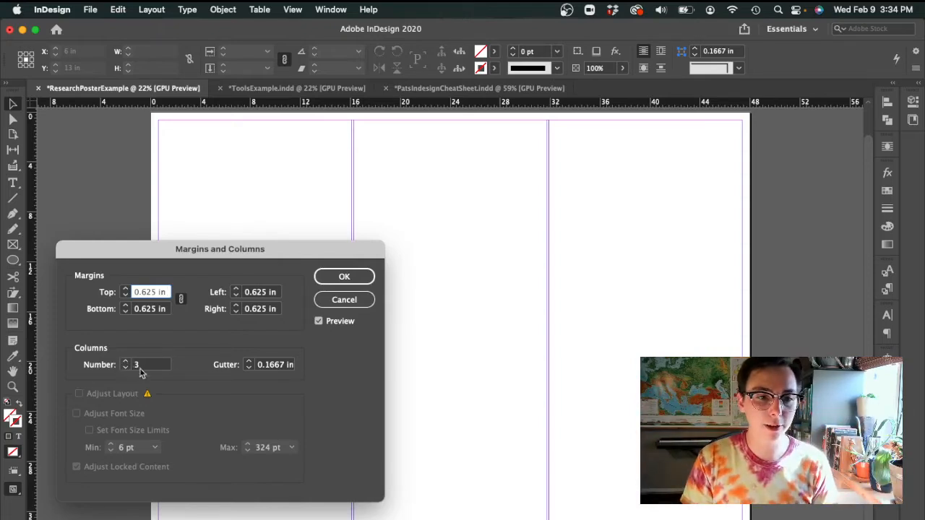
{"action": "left_click", "coordinate": [127, 362]}
{"action": "left_click", "coordinate": [127, 362]}
{"action": "left_click", "coordinate": [127, 368]}
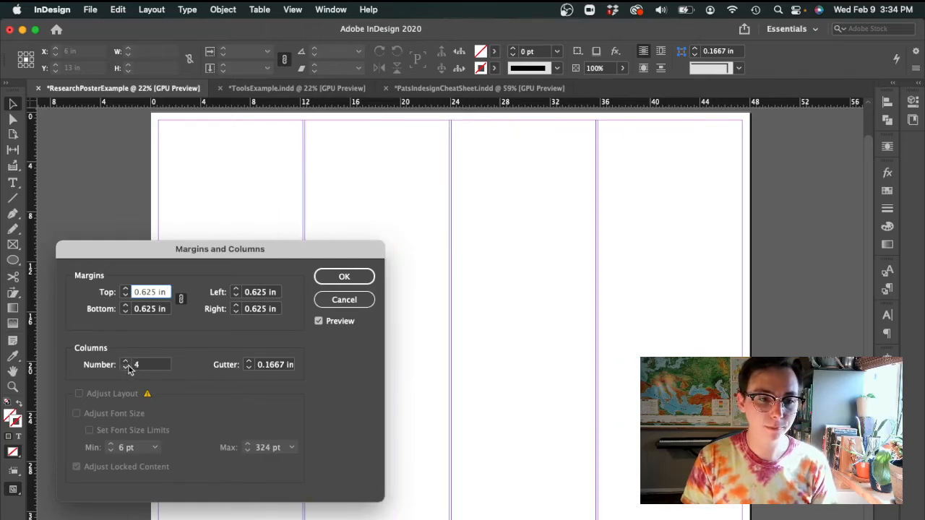
{"action": "left_click", "coordinate": [128, 368]}
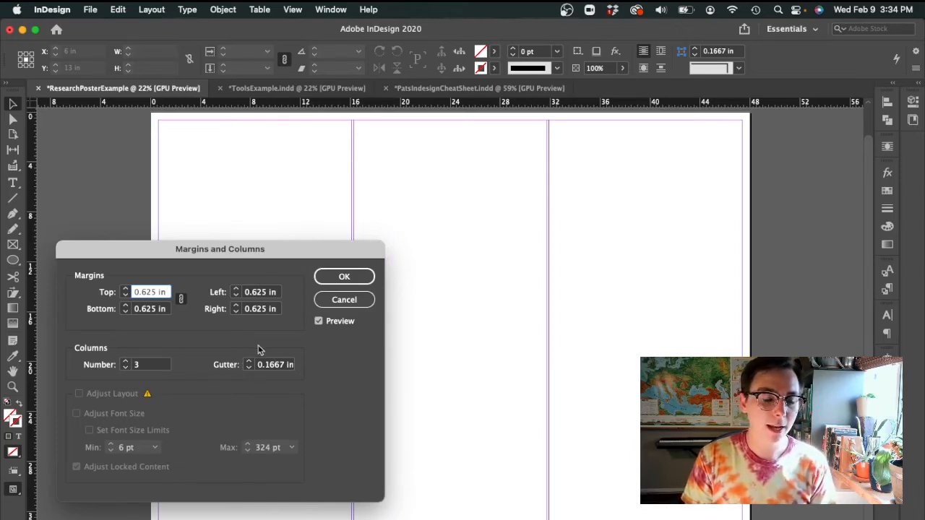
- Set the gutter between the poster's columns to 0.75 in and apply the margin and column settings
{"action": "left_click", "coordinate": [249, 363]}
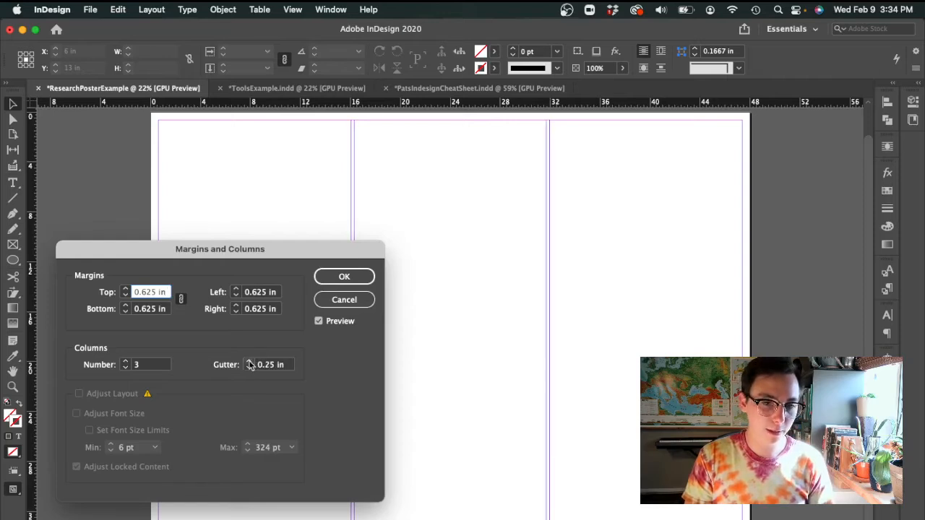
{"action": "left_click", "coordinate": [249, 363]}
{"action": "left_click", "coordinate": [249, 363]}
{"action": "left_click", "coordinate": [249, 363]}
{"action": "left_click", "coordinate": [250, 363]}
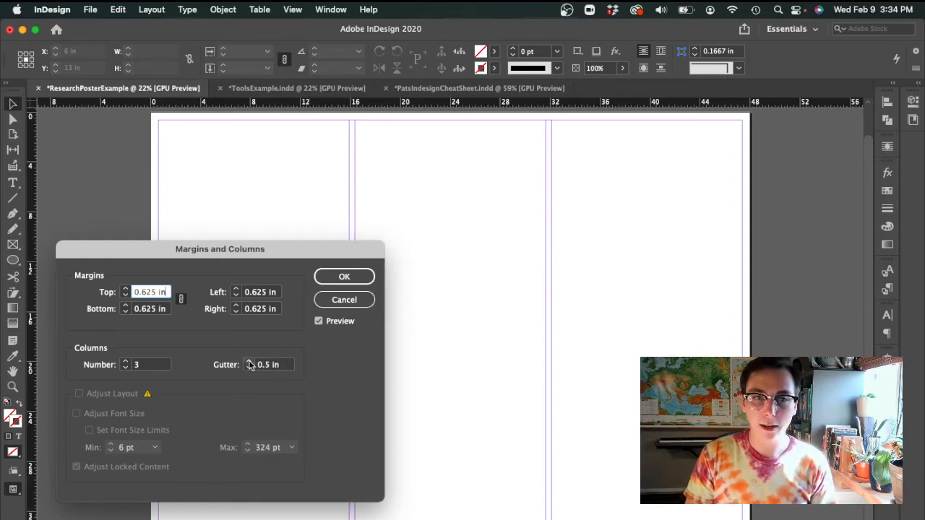
{"action": "left_click", "coordinate": [250, 363]}
{"action": "left_click", "coordinate": [250, 363]}
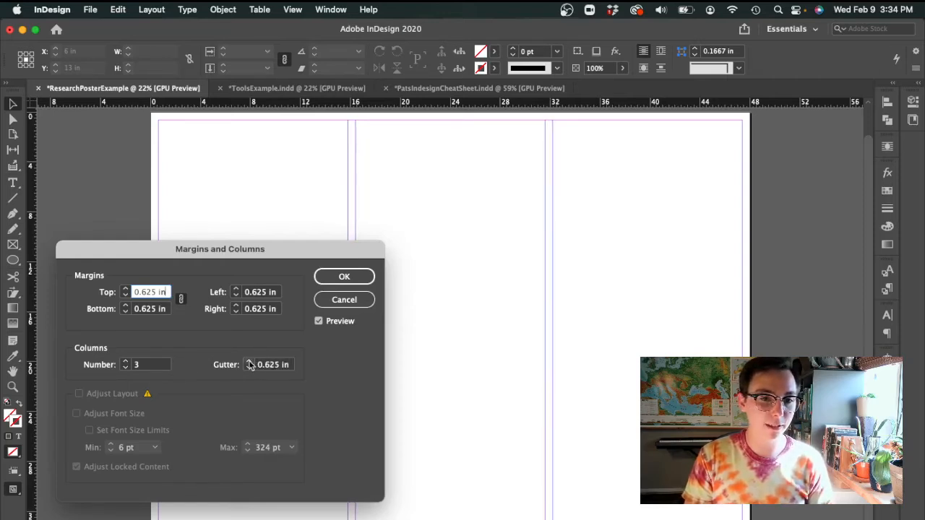
{"action": "left_click", "coordinate": [250, 363]}
{"action": "left_click", "coordinate": [249, 363]}
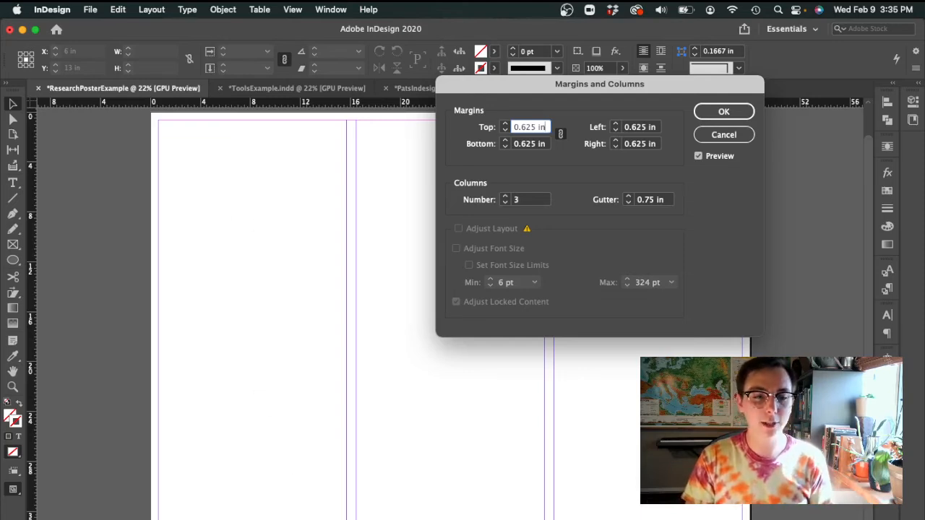
{"action": "left_click", "coordinate": [724, 112]}
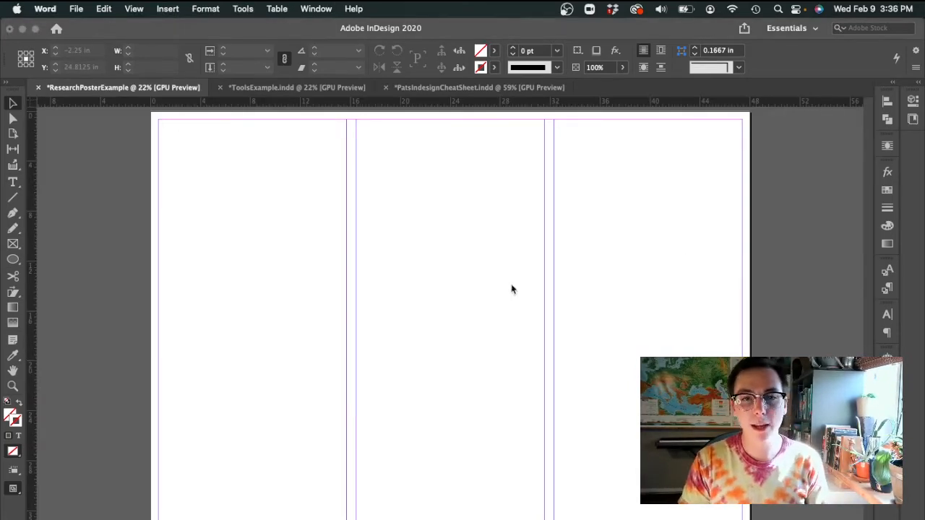
- Switch to Word and skim the ExampleText document from the title through the Introduction and Methods to the Results heading
{"action": "left_click", "coordinate": [511, 289]}
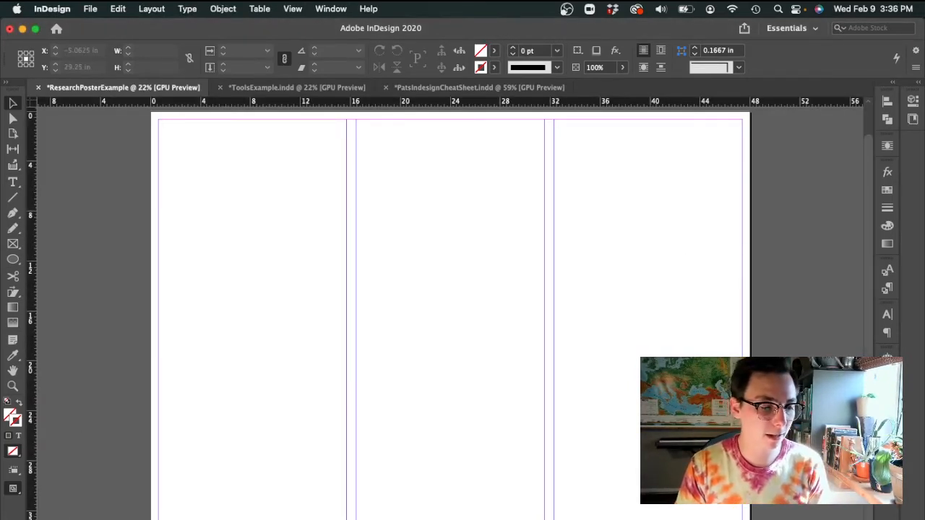
{"action": "key", "text": "super+Tab"}
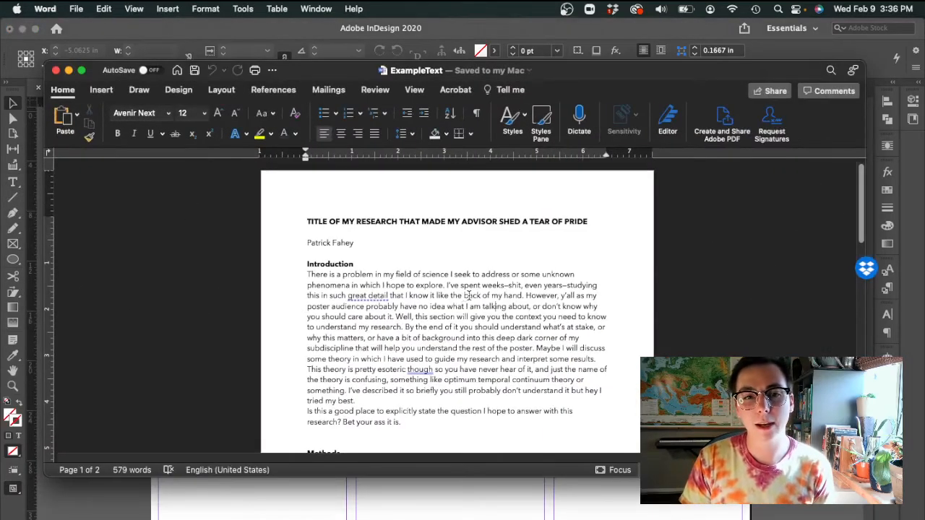
{"action": "scroll", "coordinate": [464, 293], "scroll_direction": "down", "scroll_amount": 1}
{"action": "scroll", "coordinate": [426, 290], "scroll_direction": "down", "scroll_amount": 15}
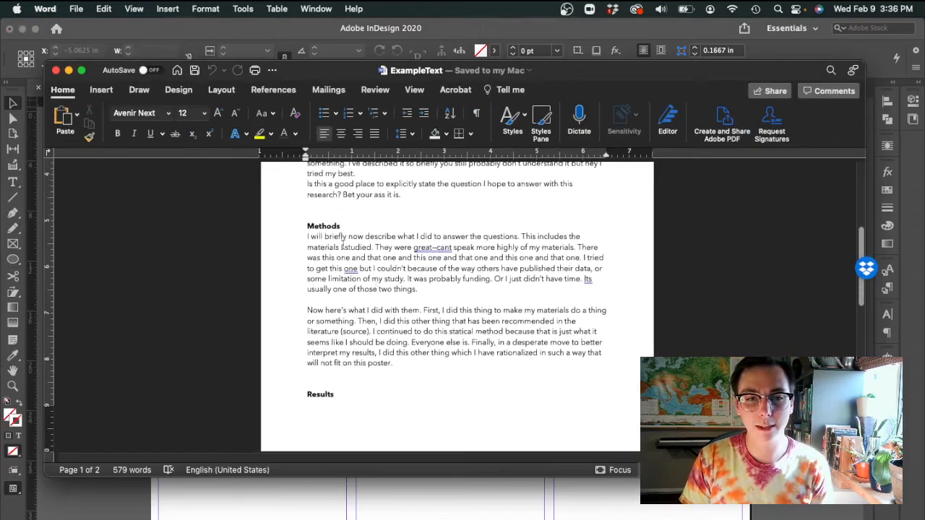
{"action": "scroll", "coordinate": [435, 334], "scroll_direction": "up", "scroll_amount": 15}
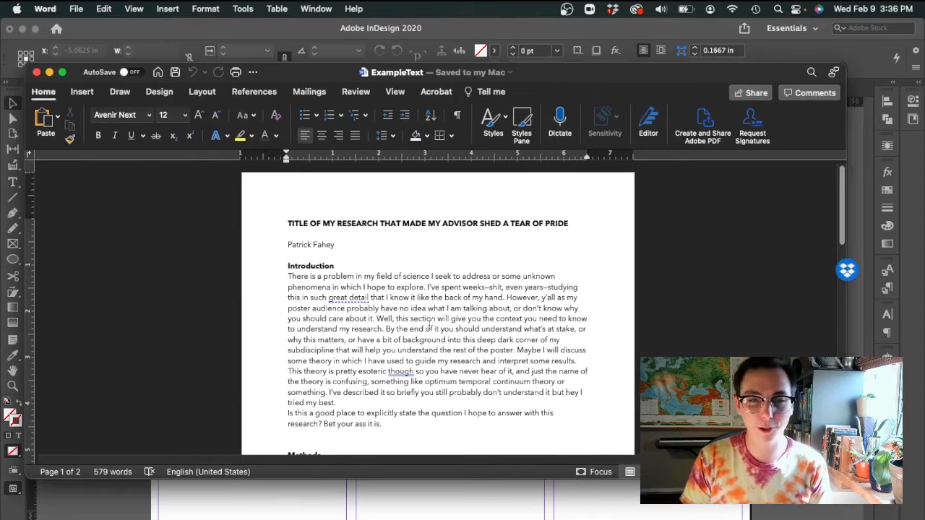
- Narrow the ExampleText window to about page width and move it aside so the poster's first column shows
{"action": "scroll", "coordinate": [429, 326], "scroll_direction": "down", "scroll_amount": 8}
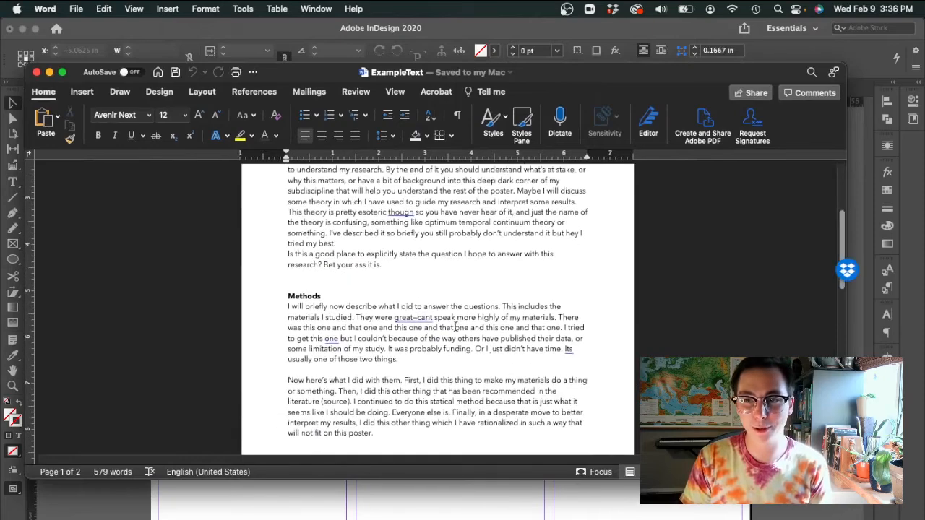
{"action": "scroll", "coordinate": [458, 326], "scroll_direction": "up", "scroll_amount": 8}
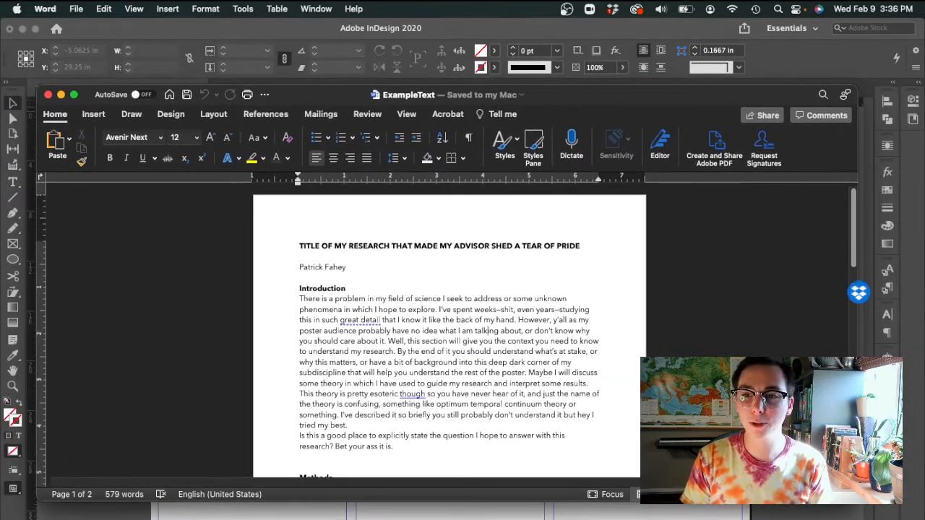
{"action": "left_click_drag", "start_coordinate": [860, 356], "coordinate": [538, 355]}
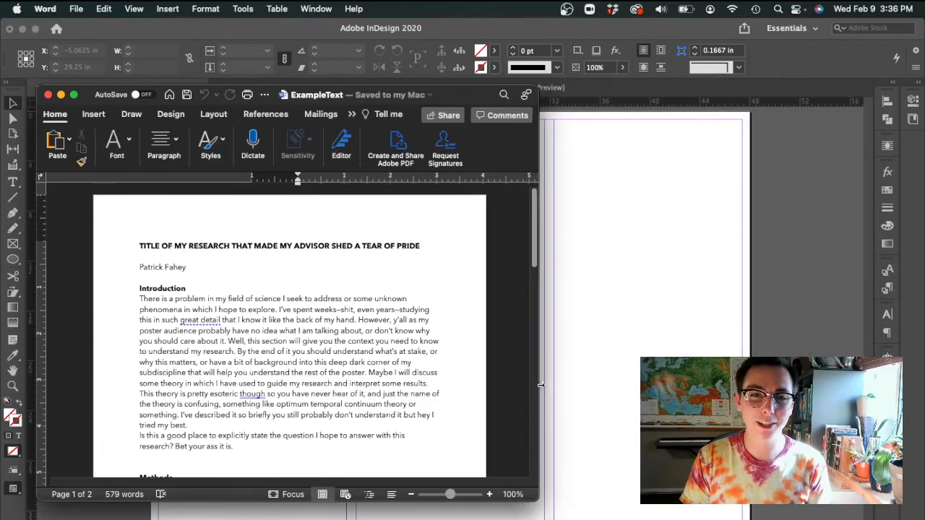
{"action": "left_click_drag", "start_coordinate": [470, 99], "coordinate": [754, 99]}
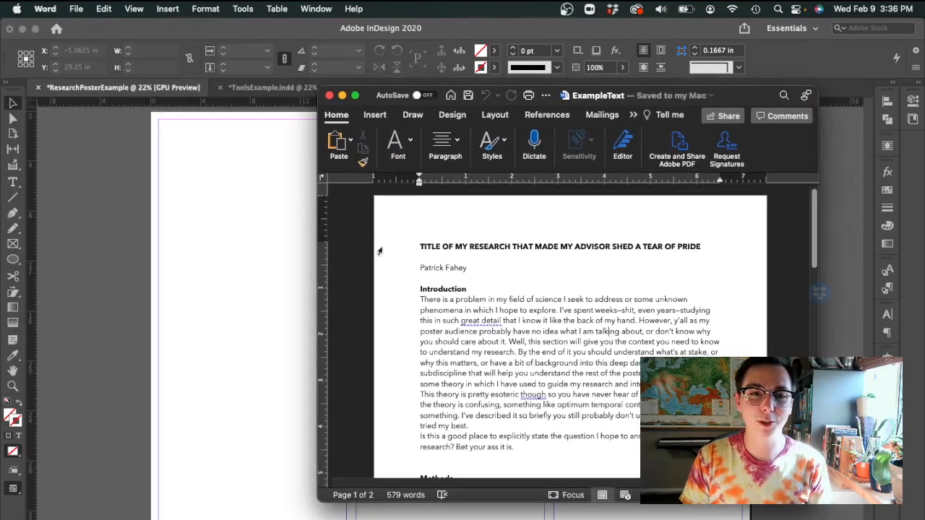
- Switch back to InDesign and draw a text frame across the upper part of the poster's first two columns
{"action": "left_click", "coordinate": [152, 221]}
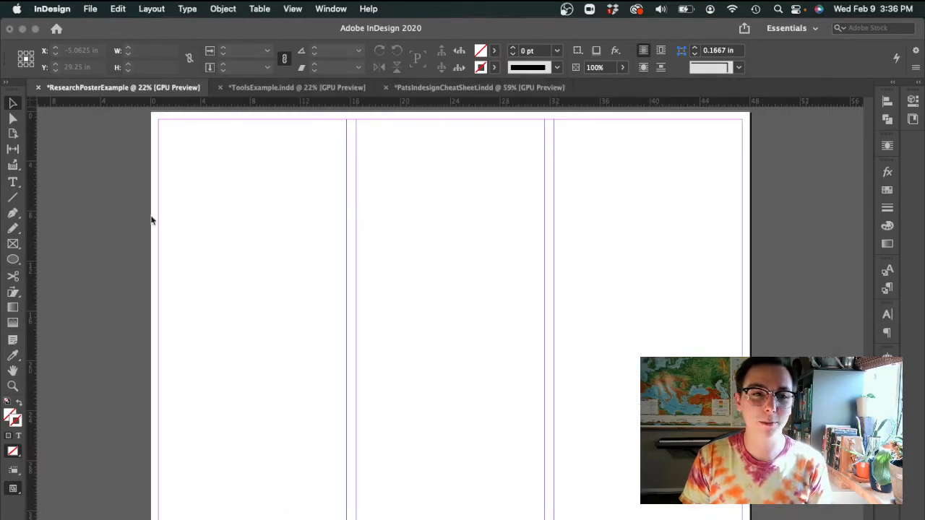
{"action": "left_click", "coordinate": [13, 182]}
{"action": "left_click_drag", "start_coordinate": [183, 147], "coordinate": [556, 309]}
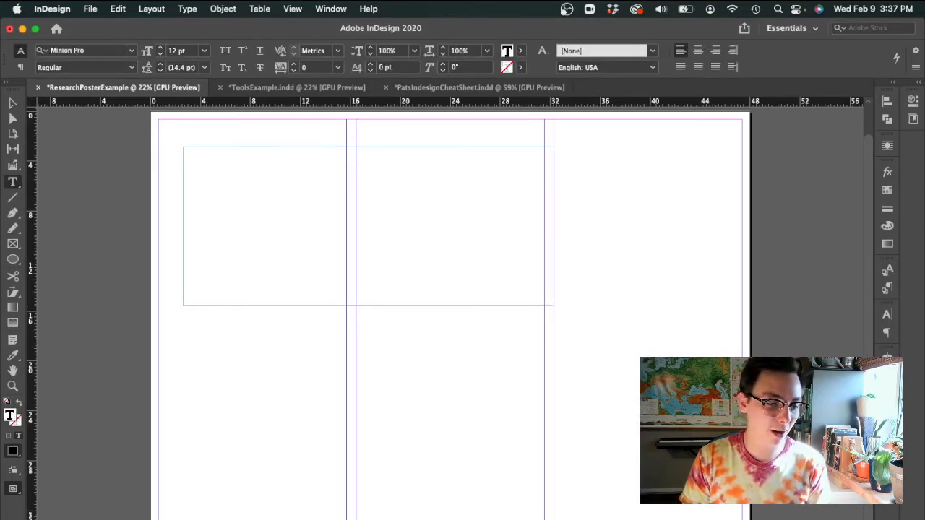
- Copy the title line from ExampleText in Word into the poster's text frame and set it to 72 pt
{"action": "key", "text": "super+Tab"}
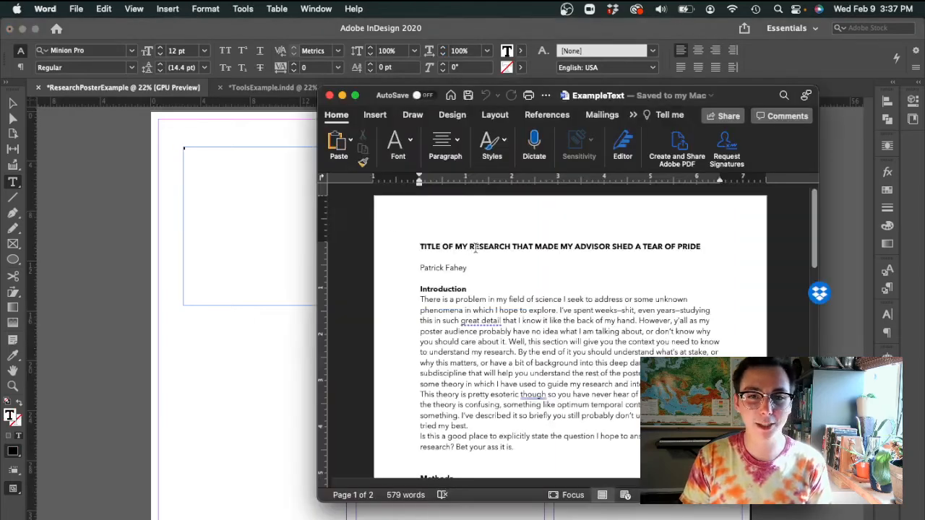
{"action": "triple_click", "coordinate": [474, 249]}
{"action": "left_click", "coordinate": [199, 161]}
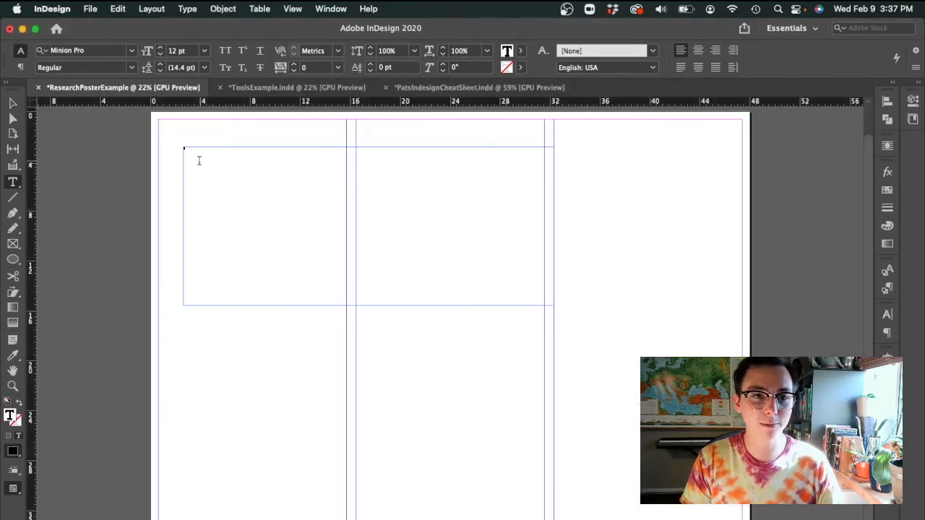
{"action": "key", "text": "super+v"}
{"action": "key", "text": "super+a"}
{"action": "left_click", "coordinate": [206, 52]}
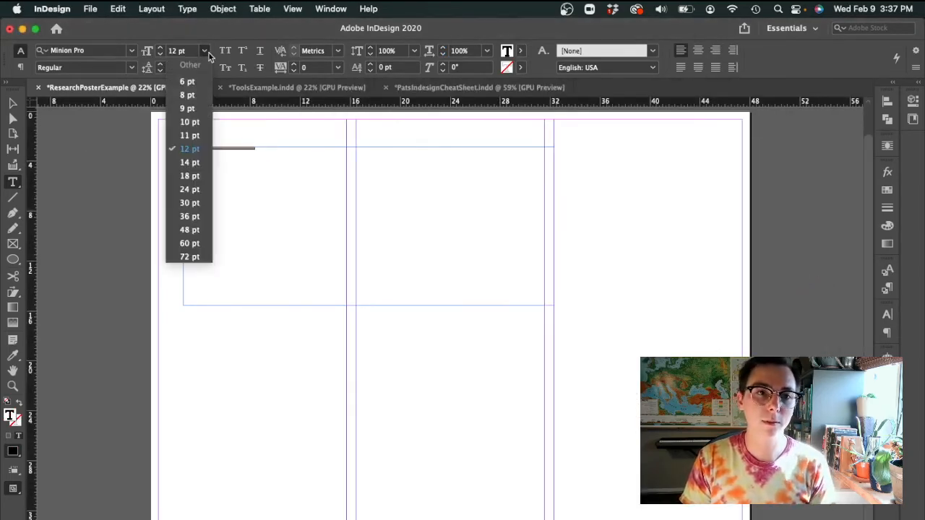
{"action": "left_click", "coordinate": [194, 257]}
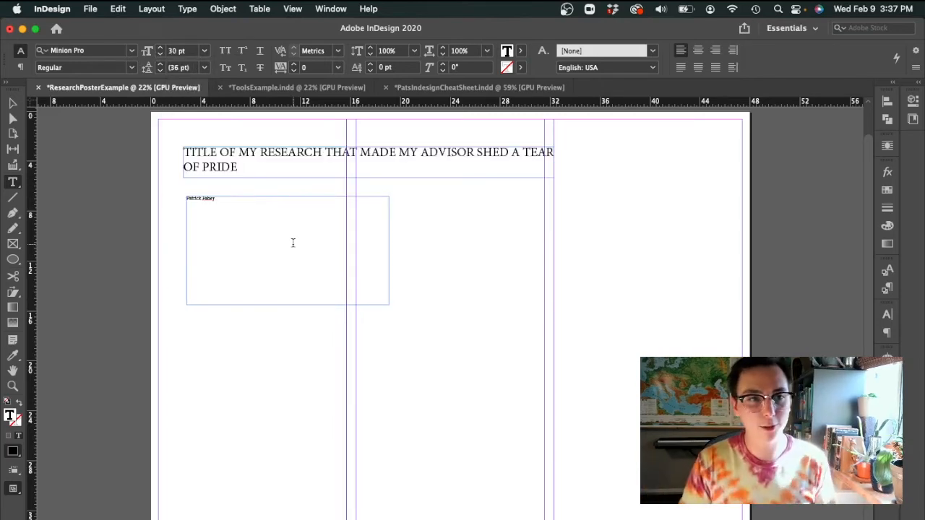
- Delete the title and author text frames from the poster page
{"action": "key", "text": "Escape"}
{"action": "left_click_drag", "start_coordinate": [484, 330], "coordinate": [190, 154]}
{"action": "key", "text": "BackSpace"}
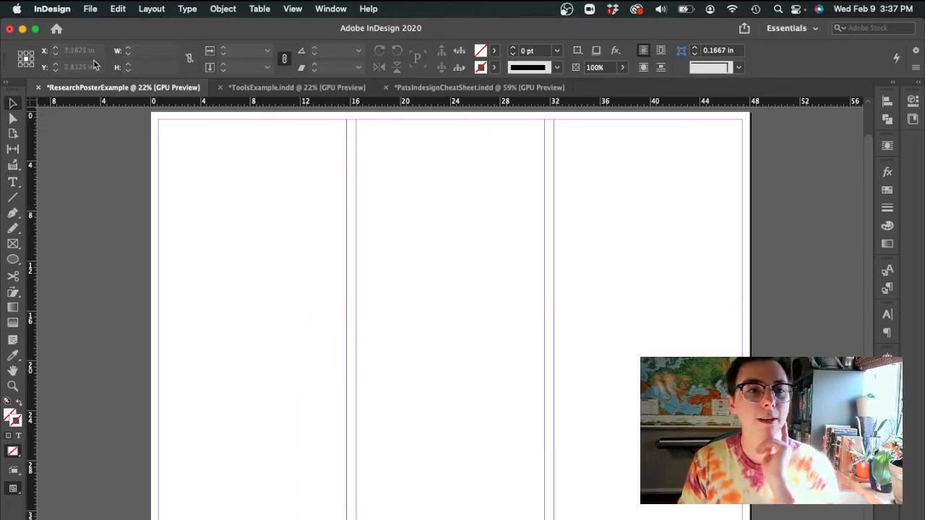
- Place the ExampleText document from the assets folder on the poster in a text frame about 31.25 by 20.25 in
{"action": "left_click", "coordinate": [90, 9]}
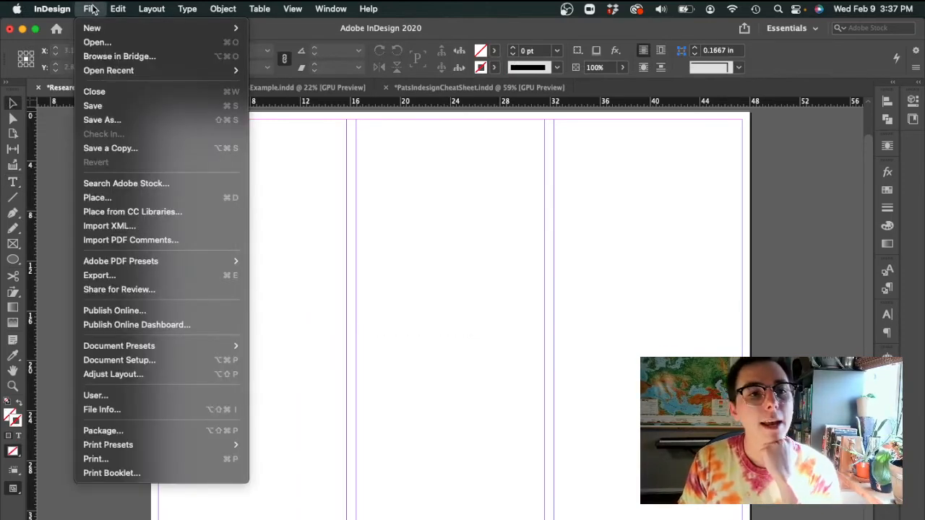
{"action": "left_click", "coordinate": [108, 198]}
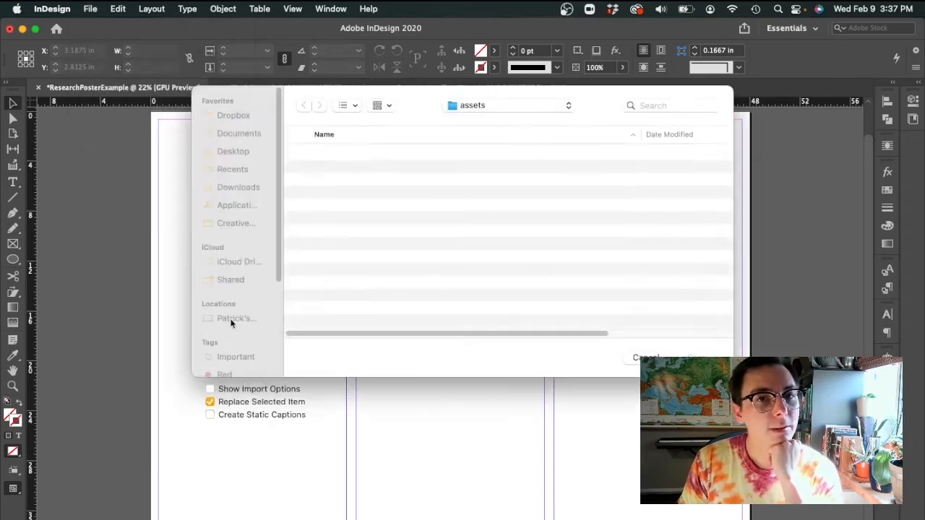
{"action": "left_click_drag", "start_coordinate": [404, 98], "coordinate": [291, 125]}
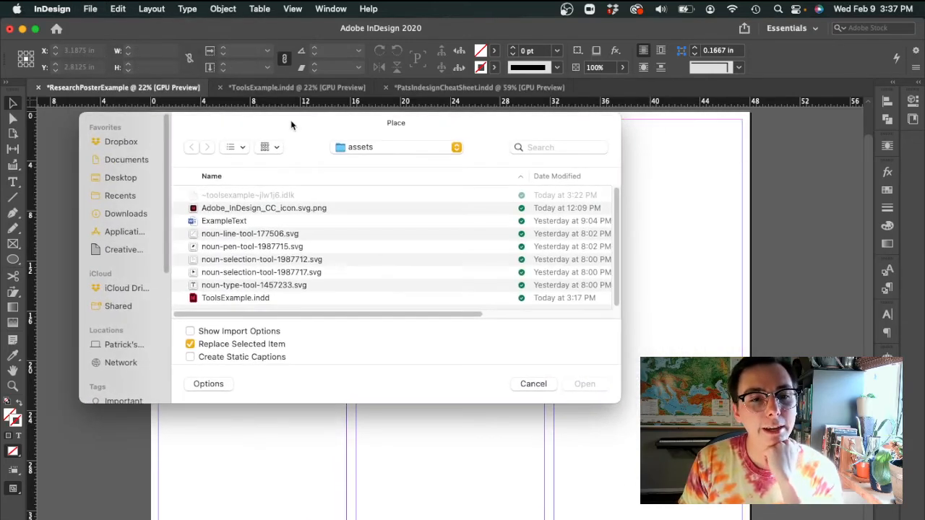
{"action": "left_click", "coordinate": [231, 223]}
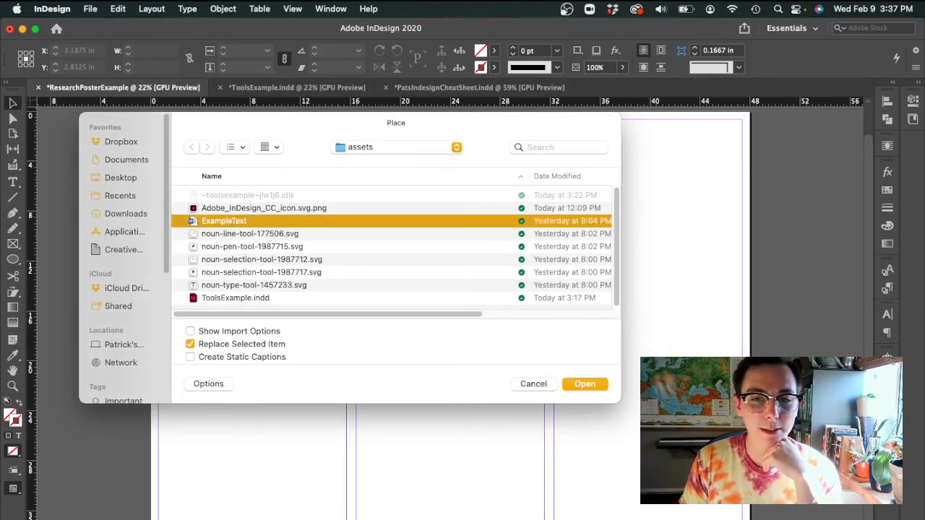
{"action": "left_click", "coordinate": [585, 384]}
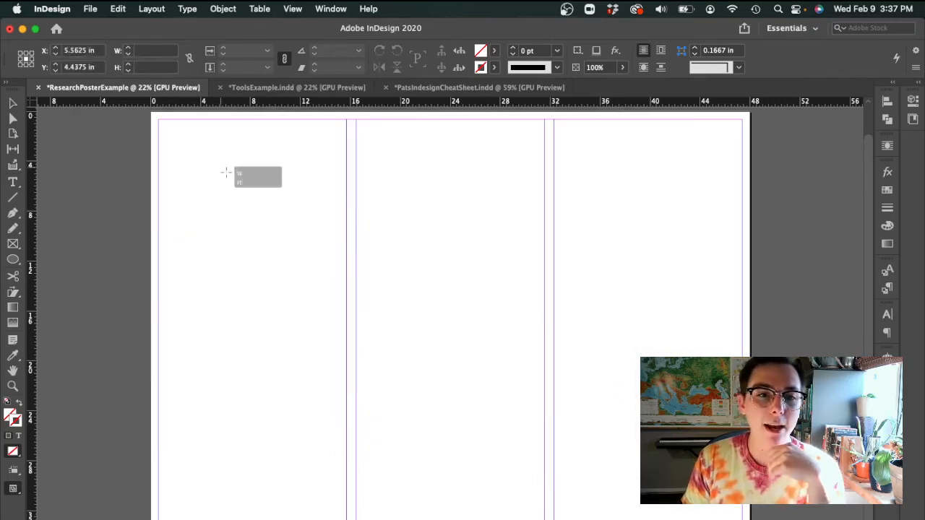
{"action": "left_click_drag", "start_coordinate": [219, 167], "coordinate": [611, 420]}
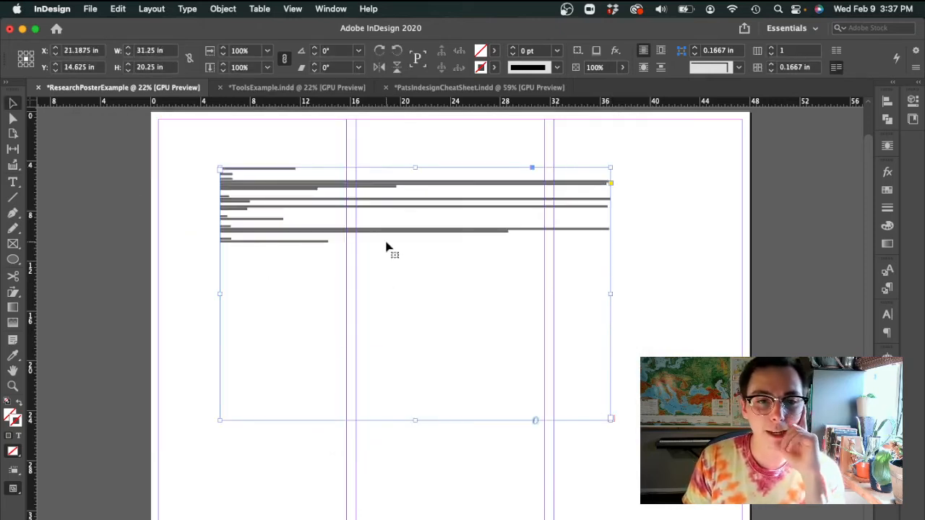
- Set all of the imported ExampleText to 30 pt
{"action": "double_click", "coordinate": [332, 253]}
{"action": "left_click_drag", "start_coordinate": [334, 246], "coordinate": [128, 83]}
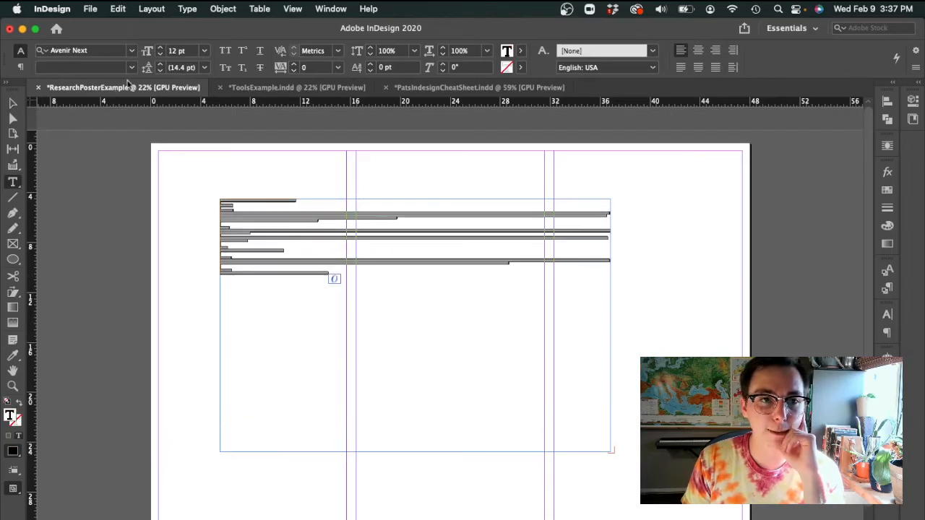
{"action": "left_click", "coordinate": [205, 50]}
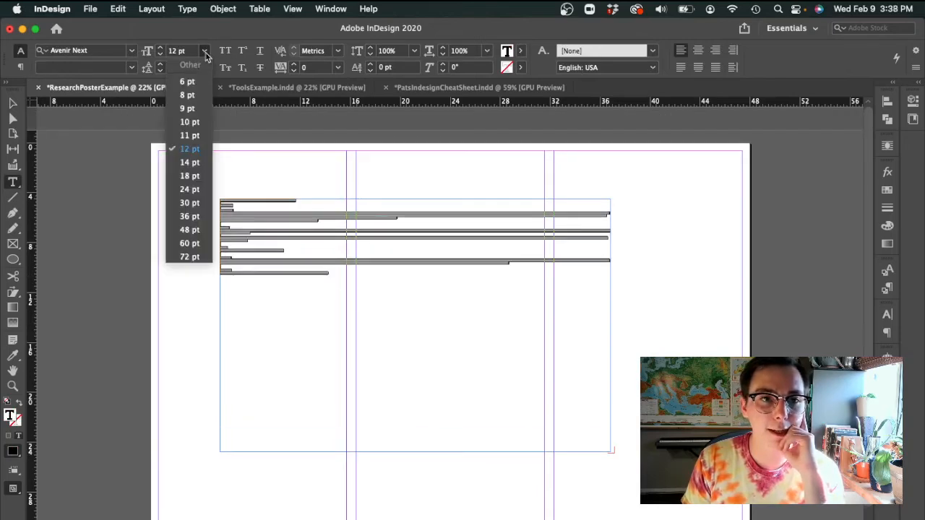
{"action": "left_click", "coordinate": [189, 203]}
{"action": "left_click", "coordinate": [300, 266]}
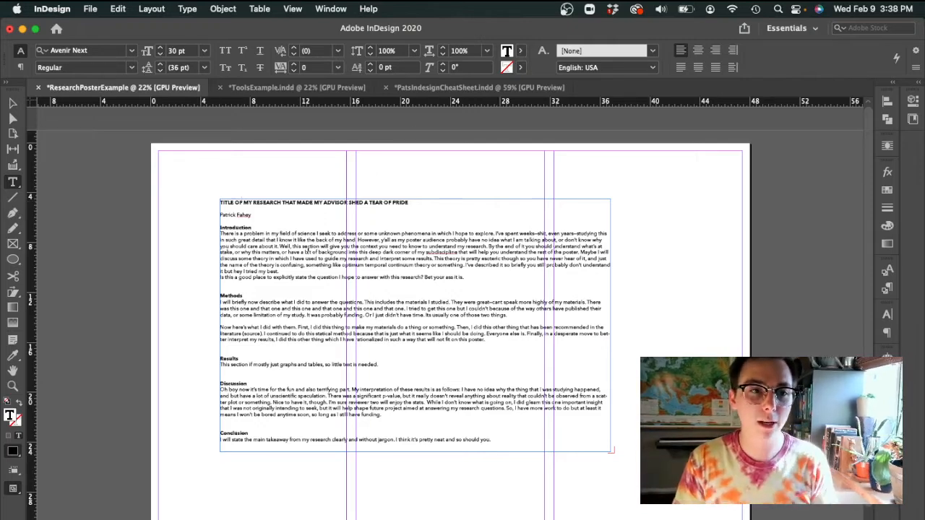
- Move the imported text frame down toward the third column and cut the title line out of it
{"action": "key", "text": "Escape"}
{"action": "left_click_drag", "start_coordinate": [292, 269], "coordinate": [573, 351]}
{"action": "triple_click", "coordinate": [650, 284]}
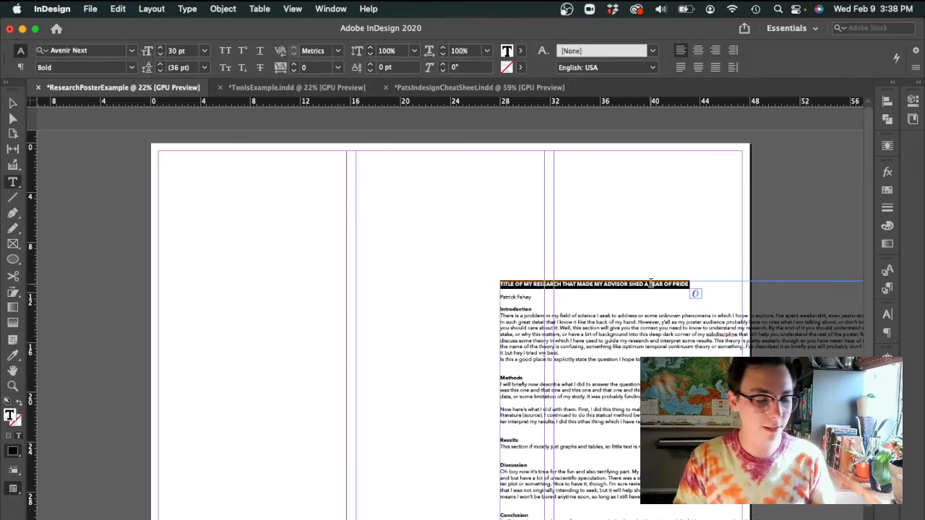
{"action": "key", "text": "BackSpace"}
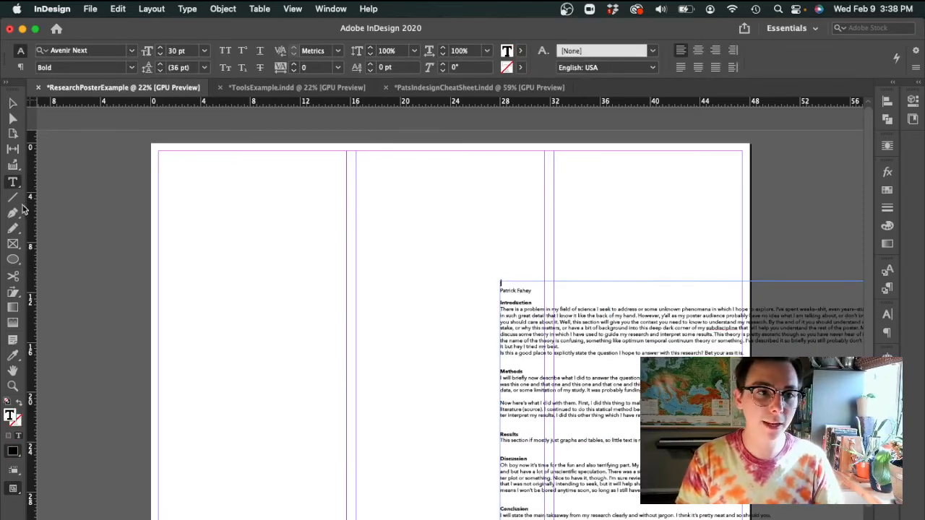
{"action": "key", "text": "Escape"}
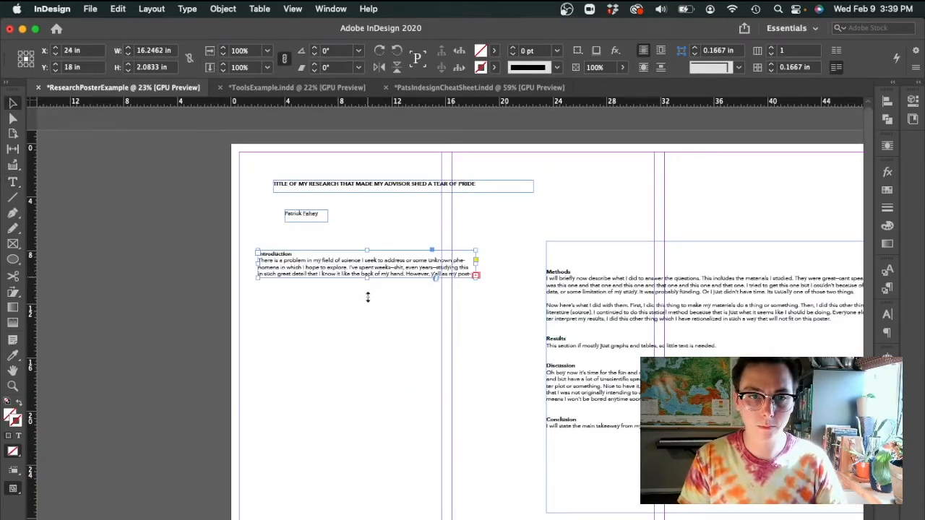
- Lengthen the Introduction frame to fit its text, and cut the Methods section into its own frame below it
{"action": "left_click_drag", "start_coordinate": [368, 297], "coordinate": [368, 377]}
{"action": "key", "text": "super+x"}
{"action": "key", "text": "super+v"}
{"action": "left_click_drag", "start_coordinate": [456, 331], "coordinate": [318, 436]}
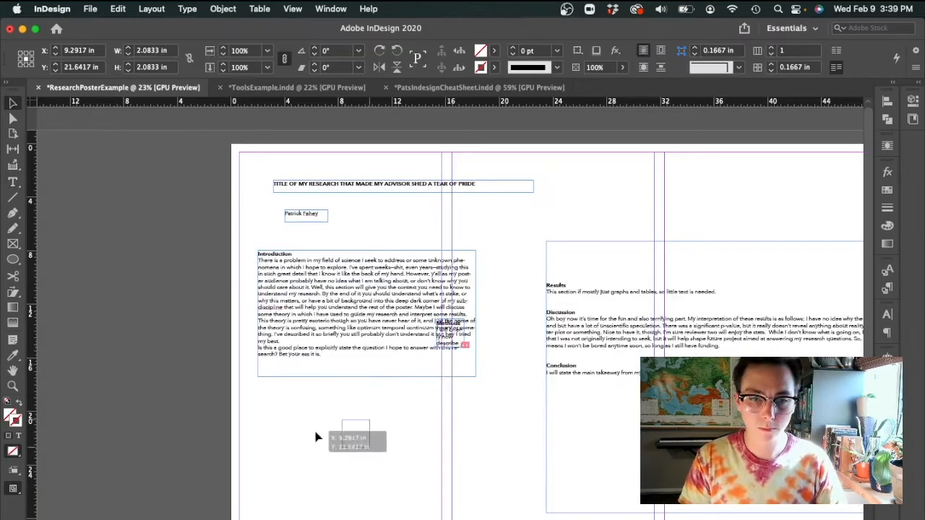
- Cut the Results and Discussion sections into separate frames in the poster's middle area, with Discussion below Results
{"action": "key", "text": "super+x"}
{"action": "key", "text": "super+v"}
{"action": "key", "text": "super+x"}
{"action": "key", "text": "super+v"}
{"action": "left_click_drag", "start_coordinate": [663, 298], "coordinate": [664, 336]}
{"action": "left_click_drag", "start_coordinate": [663, 304], "coordinate": [654, 291]}
- Reduce the remaining Conclusion frame to about 4.62 by 3 in and place it in the third column near X 37.94 in, Y 21.35 in
{"action": "double_click", "coordinate": [550, 457]}
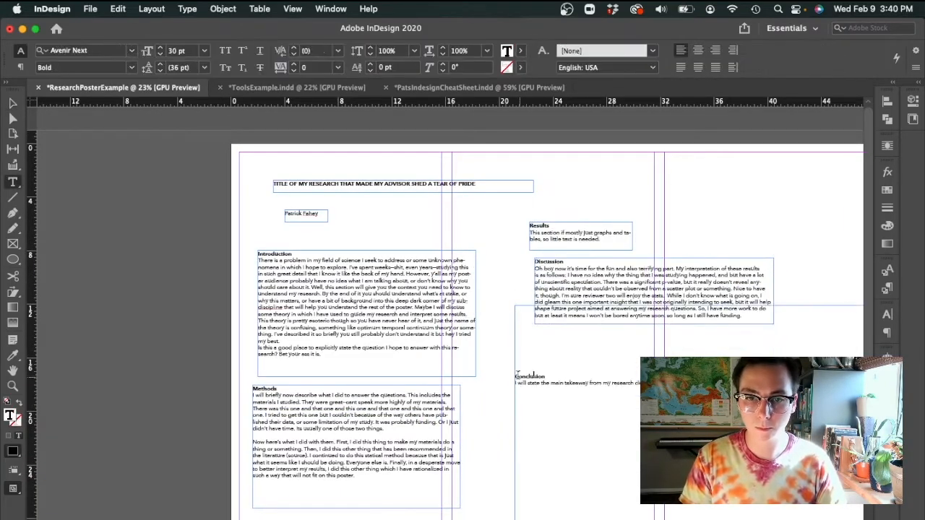
{"action": "key", "text": "Escape"}
{"action": "left_click_drag", "start_coordinate": [579, 315], "coordinate": [768, 431]}
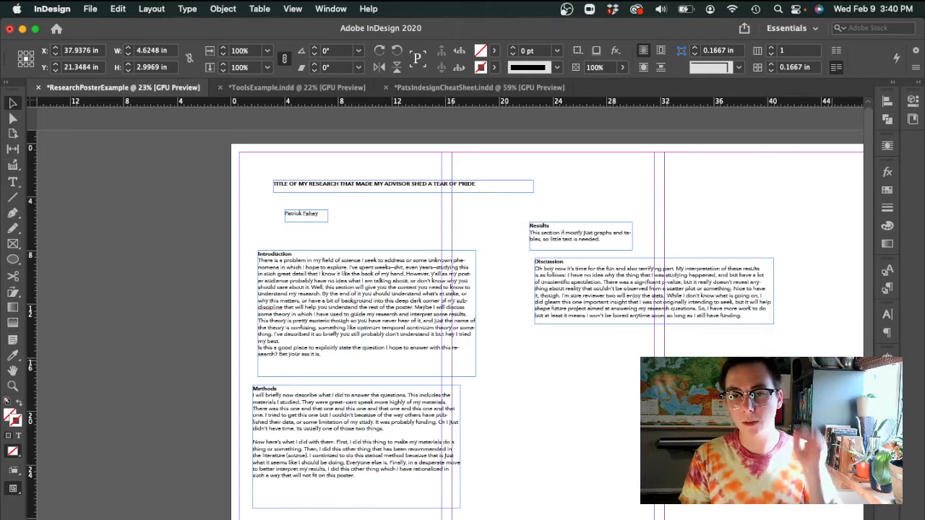
{"action": "left_click", "coordinate": [785, 329]}
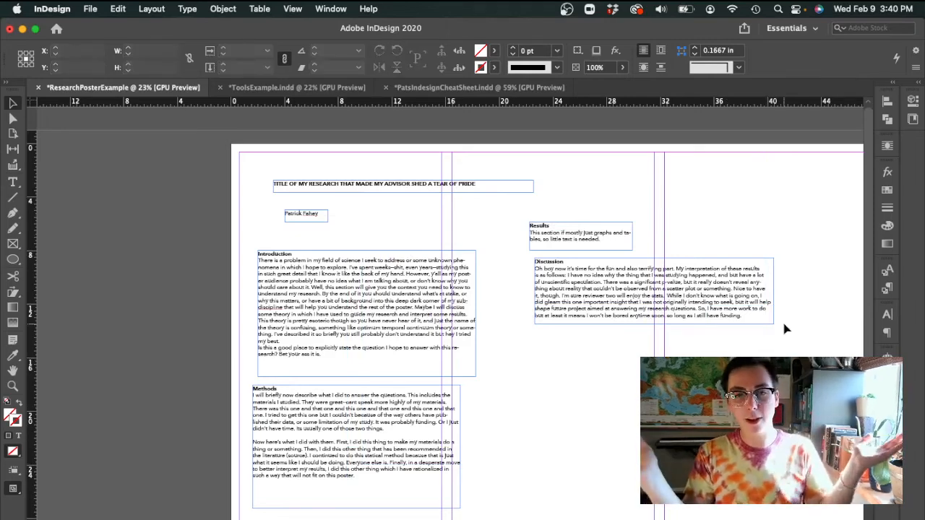
{"action": "key", "text": "super+minus"}
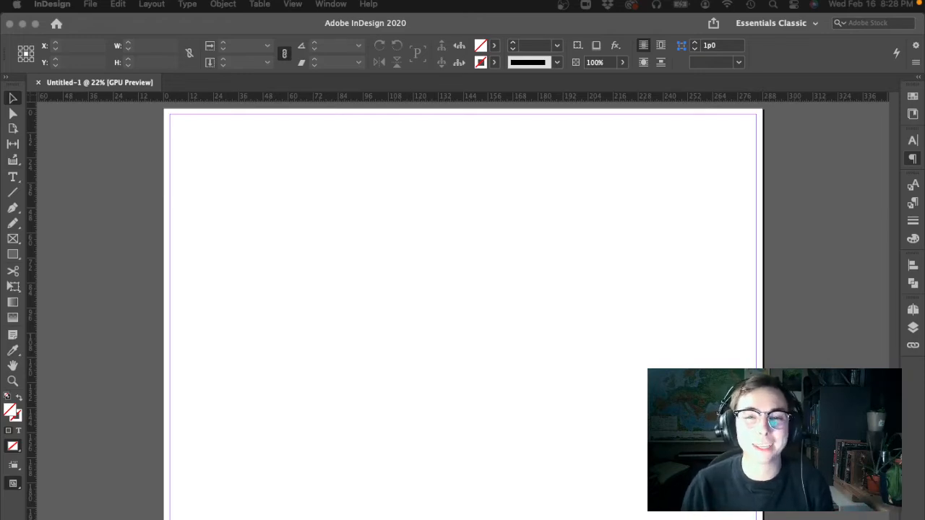
- Place IMG_7964.jpg from the Headshots folder at its native size on the upper part of the blank Untitled-1 page
{"action": "left_click", "coordinate": [497, 346]}
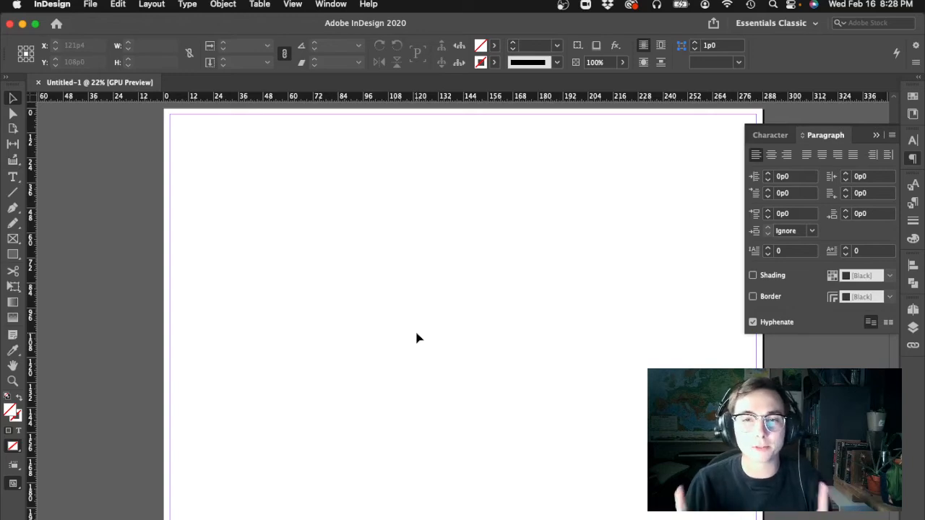
{"action": "left_click", "coordinate": [92, 6]}
{"action": "left_click", "coordinate": [101, 194]}
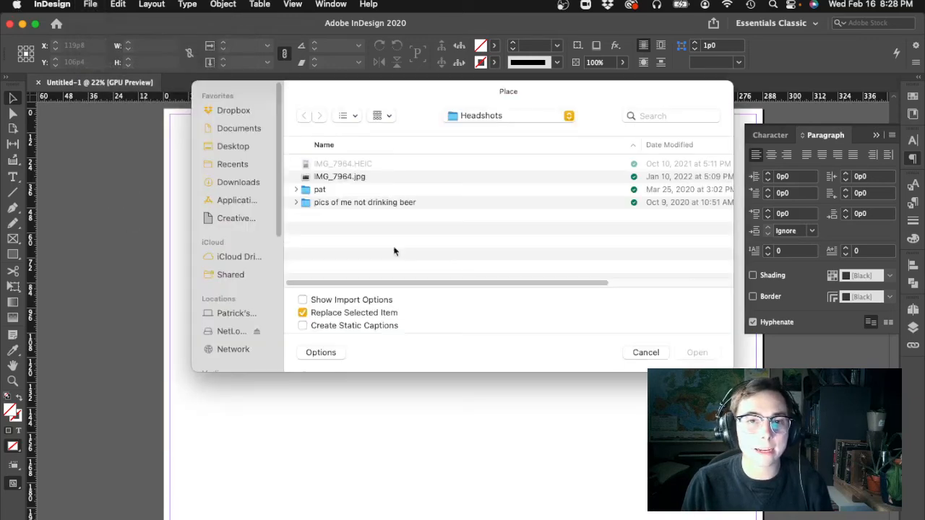
{"action": "left_click", "coordinate": [373, 177]}
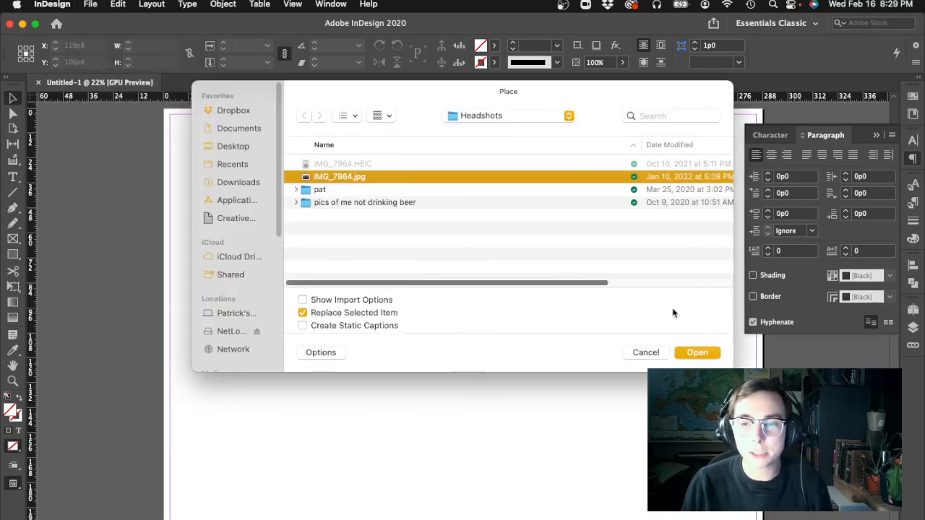
{"action": "left_click", "coordinate": [698, 353]}
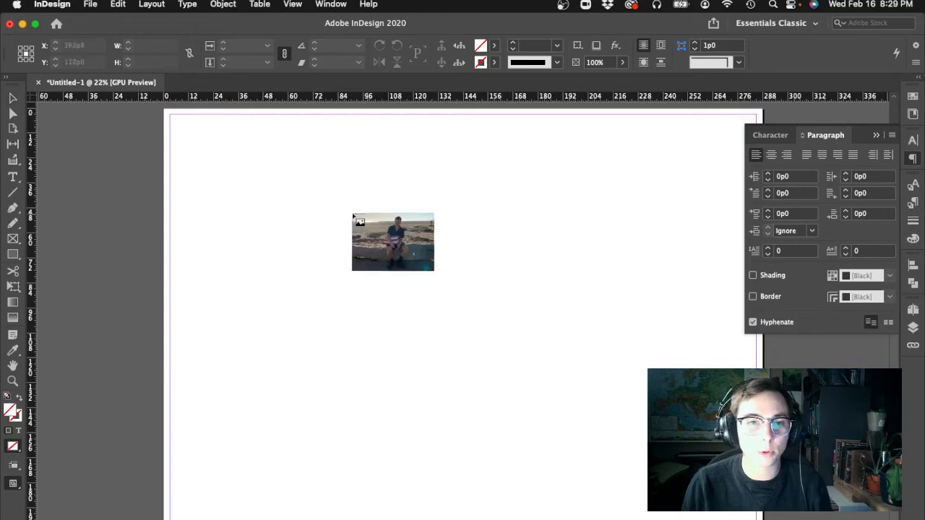
{"action": "left_click", "coordinate": [294, 177]}
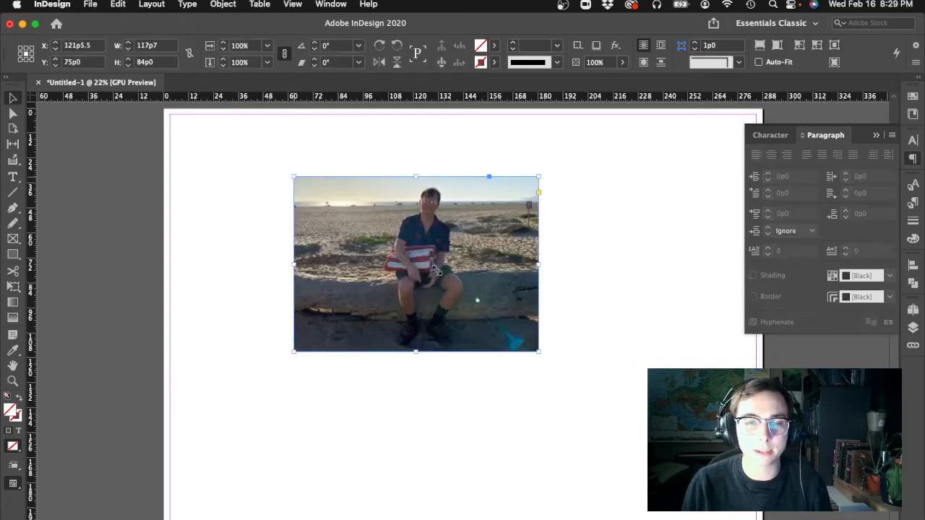
- Move the photo to about X 134p2.5, Y 88p0, and crop its right side to a frame width of about 96p11
{"action": "left_click", "coordinate": [600, 316]}
{"action": "left_click_drag", "start_coordinate": [499, 305], "coordinate": [564, 301]}
{"action": "left_click_drag", "start_coordinate": [574, 228], "coordinate": [536, 259]}
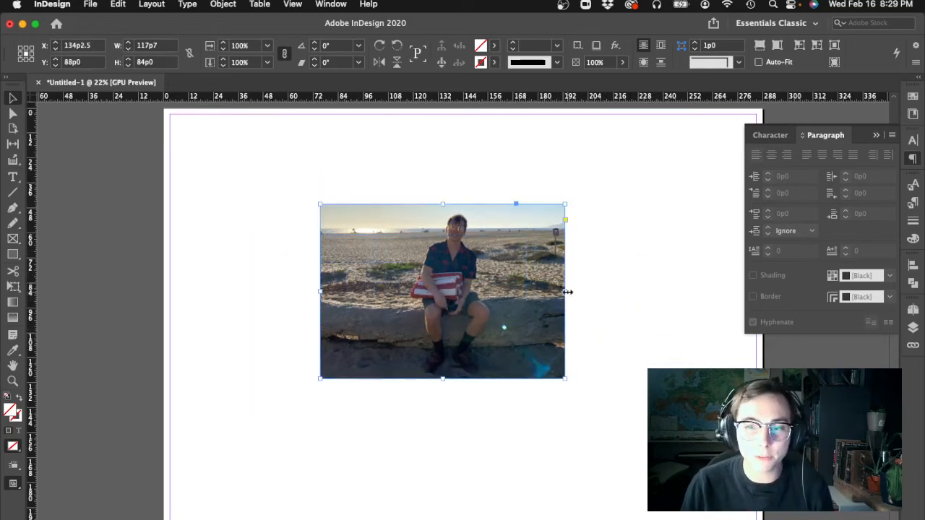
{"action": "left_click_drag", "start_coordinate": [568, 292], "coordinate": [522, 301]}
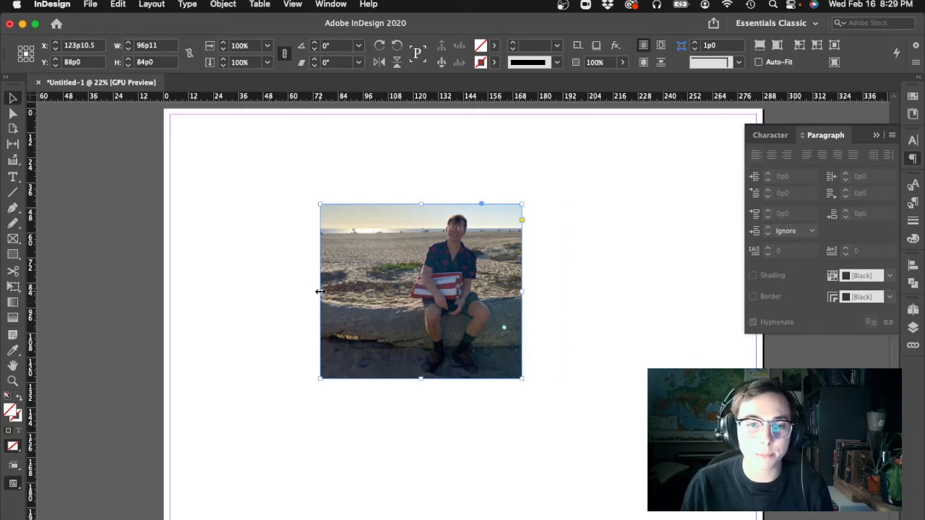
- Try cropping the photo's left side to a frame width of about 49p0, and undo both side crops
{"action": "left_click_drag", "start_coordinate": [320, 292], "coordinate": [420, 293]}
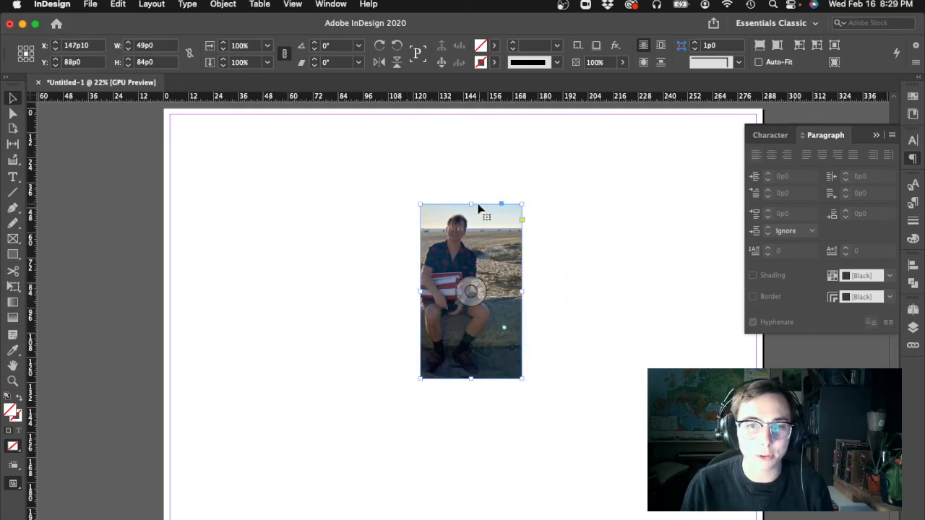
{"action": "key", "text": "super+z"}
{"action": "key", "text": "super+z"}
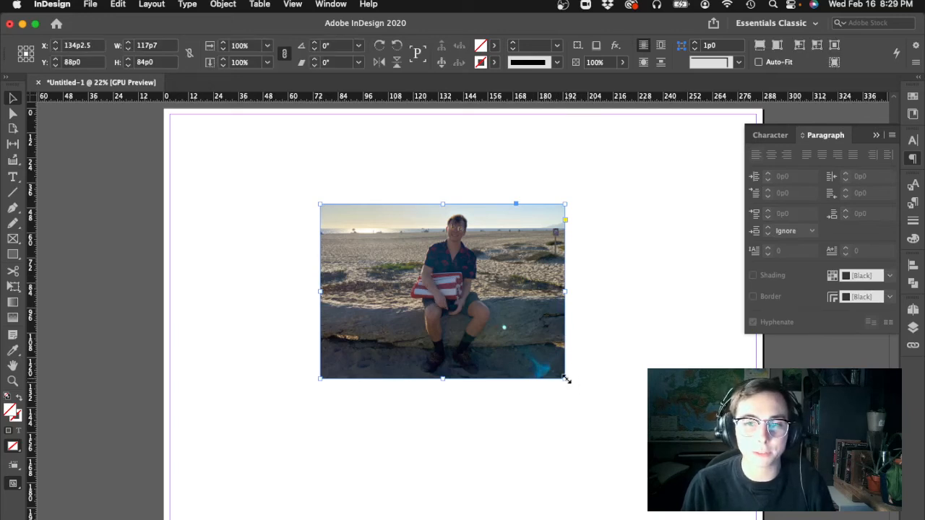
- Scale the photo and its frame together proportionally to about 122p7 by 87p7, and deselect it
{"action": "mouse_move", "coordinate": [566, 380]}
{"action": "left_mouse_down"}
{"action": "mouse_move", "coordinate": [550, 350]}
{"action": "mouse_move", "coordinate": [430, 274]}
{"action": "mouse_move", "coordinate": [550, 386]}
{"action": "left_mouse_up"}
{"action": "left_click", "coordinate": [223, 209]}
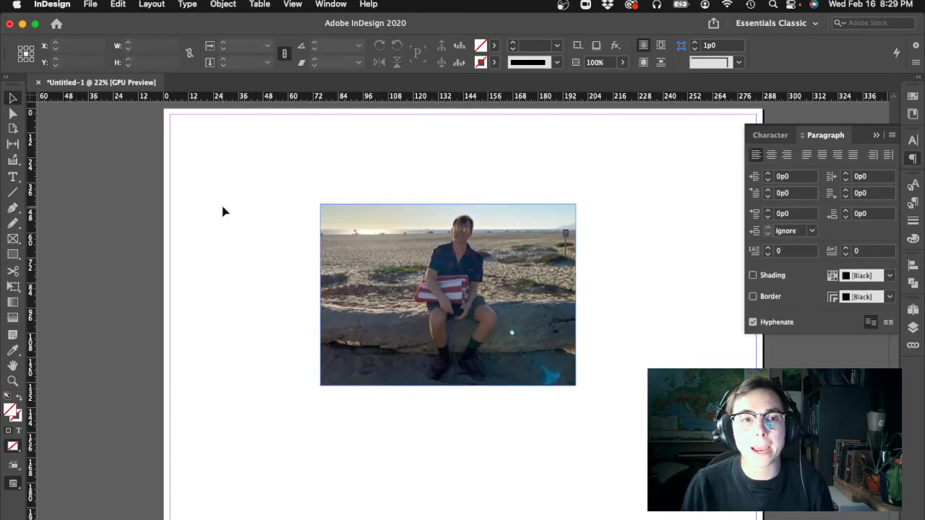
- Shift the image inside its frame with the Direct Selection tool, return it to its original position, and deselect it
{"action": "left_click", "coordinate": [14, 115]}
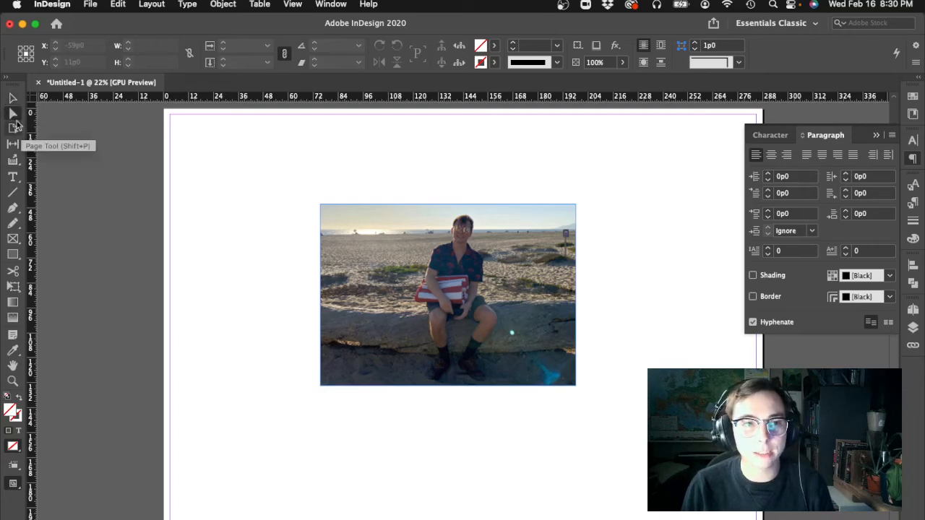
{"action": "left_click_drag", "start_coordinate": [425, 297], "coordinate": [490, 307]}
{"action": "left_click", "coordinate": [403, 212]}
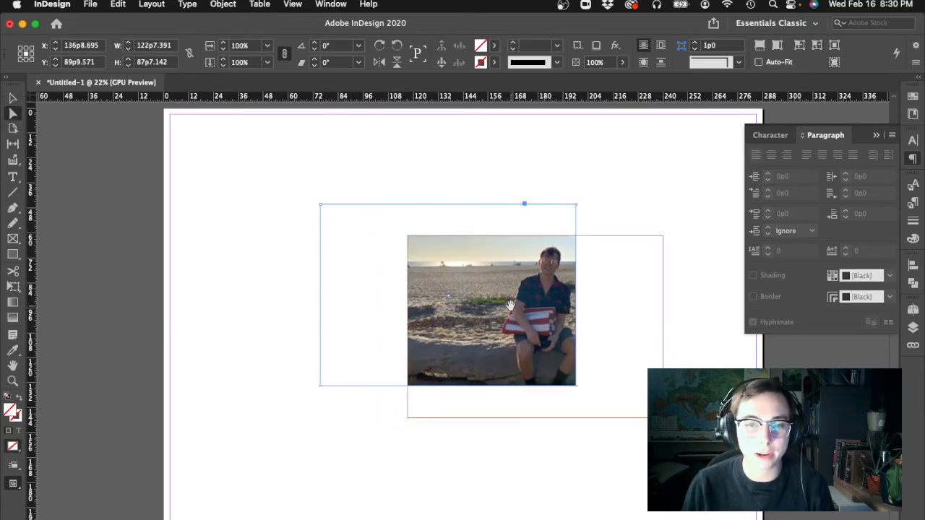
{"action": "left_click_drag", "start_coordinate": [510, 307], "coordinate": [444, 313]}
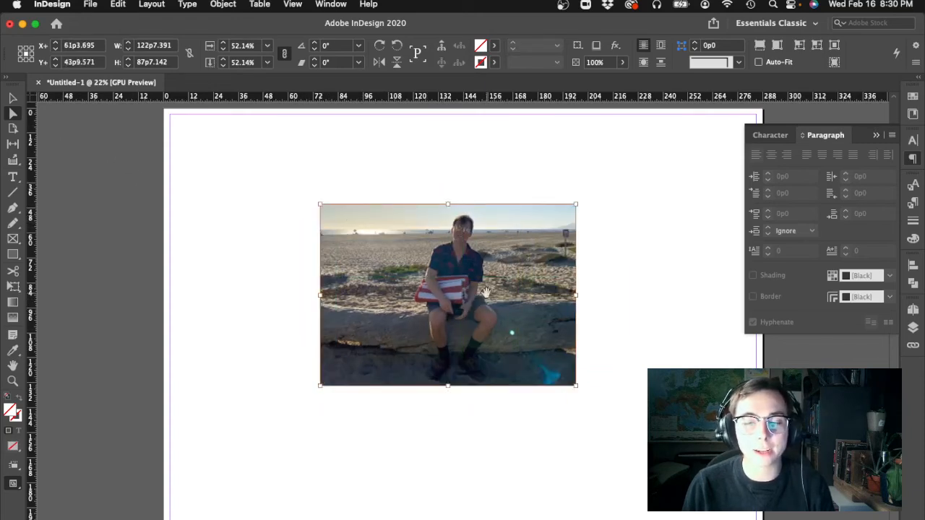
{"action": "mouse_move", "coordinate": [486, 293]}
{"action": "left_mouse_down"}
{"action": "mouse_move", "coordinate": [485, 310]}
{"action": "mouse_move", "coordinate": [475, 298]}
{"action": "left_mouse_up"}
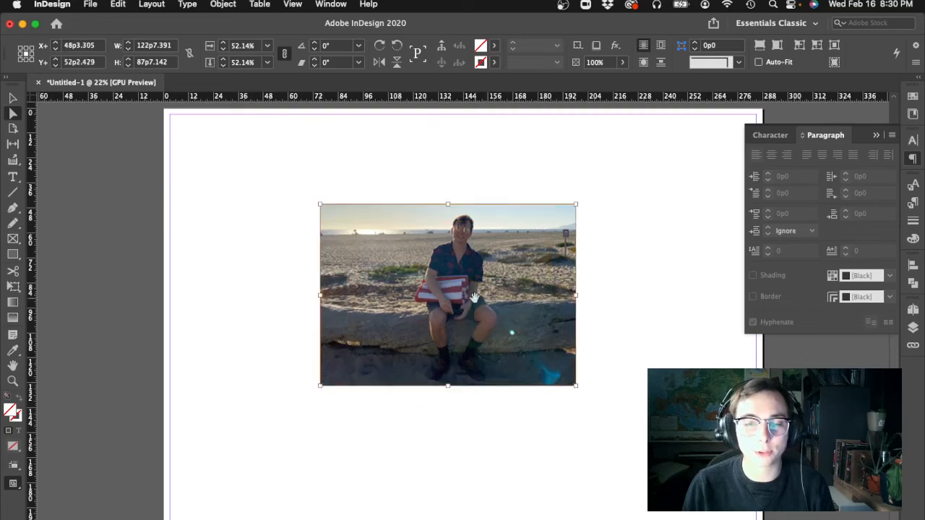
{"action": "left_click", "coordinate": [605, 235]}
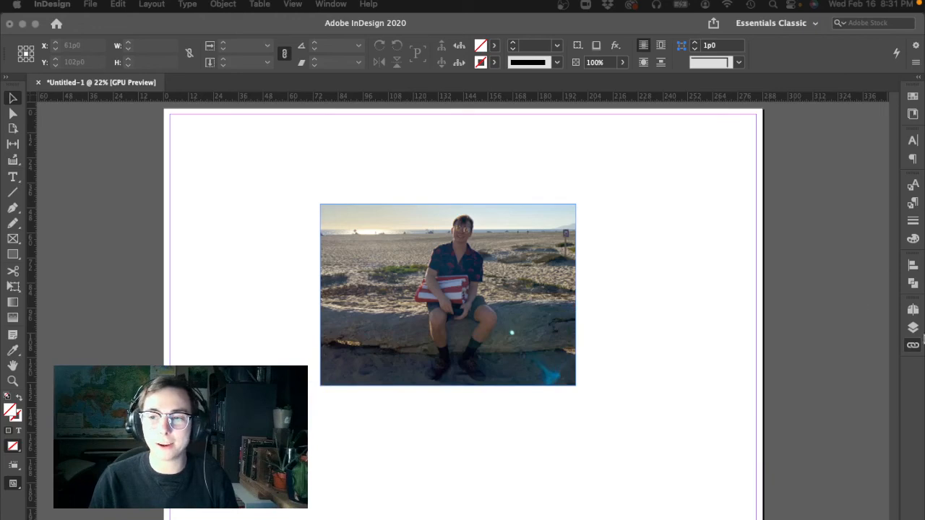
- Relink the missing IMG_7964.jpg to Malibu.jpg in the Headshots folder, searching that folder for missing links
{"action": "left_click", "coordinate": [913, 346]}
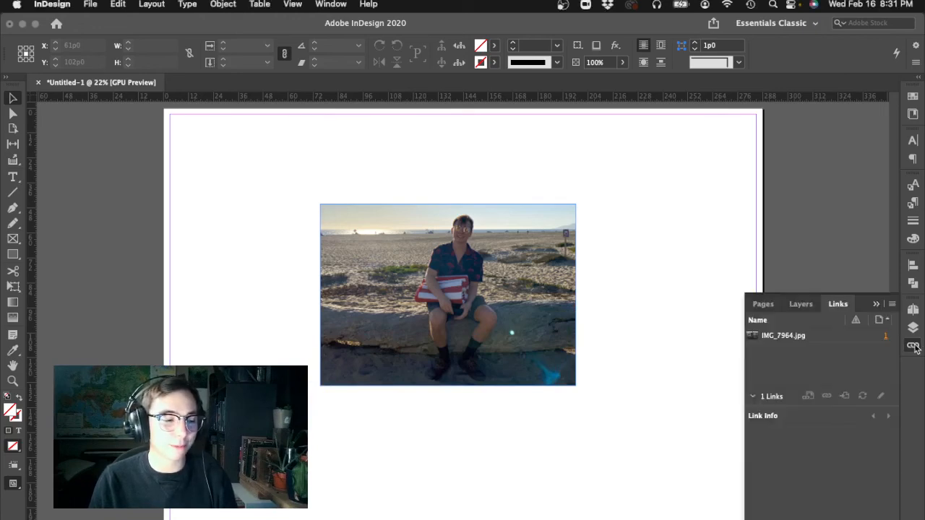
{"action": "left_click", "coordinate": [844, 337]}
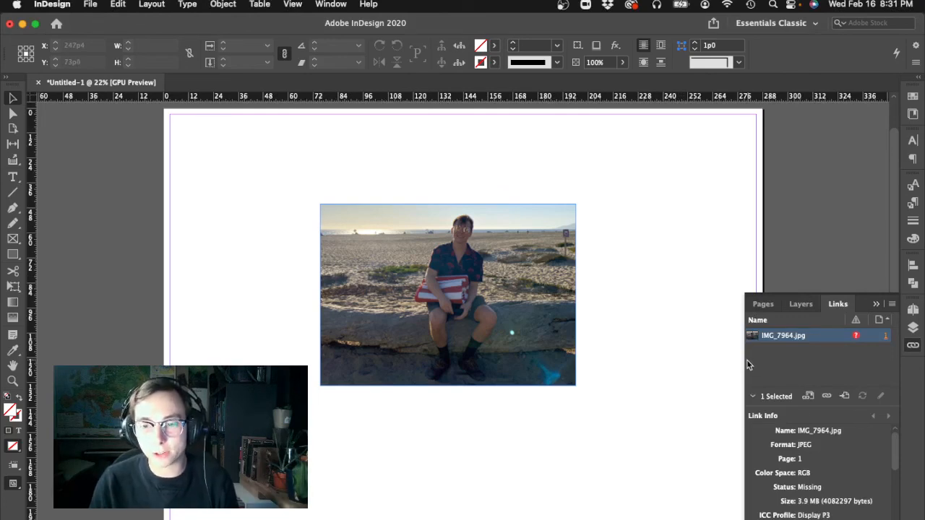
{"action": "left_click_drag", "start_coordinate": [745, 363], "coordinate": [715, 363]}
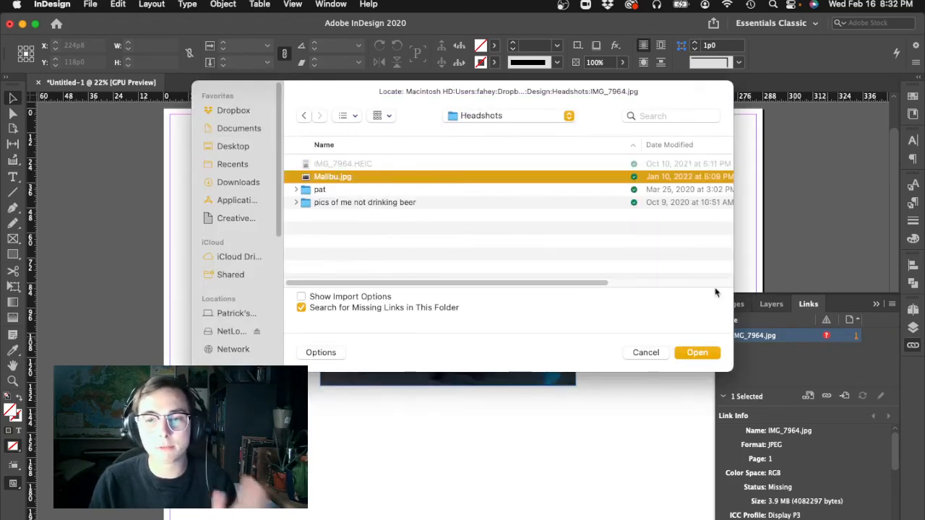
{"action": "left_click", "coordinate": [708, 356]}
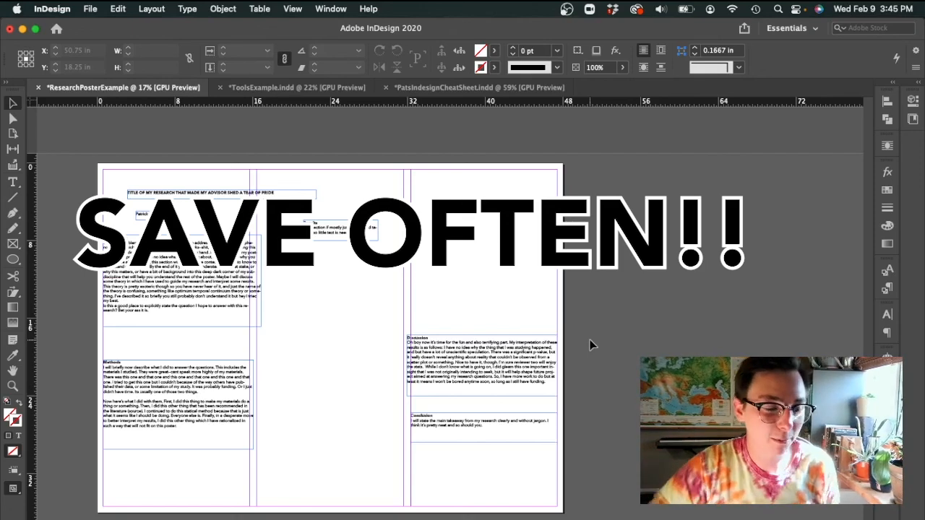
- Save the ResearchPosterExample document
{"action": "left_click", "coordinate": [90, 9]}
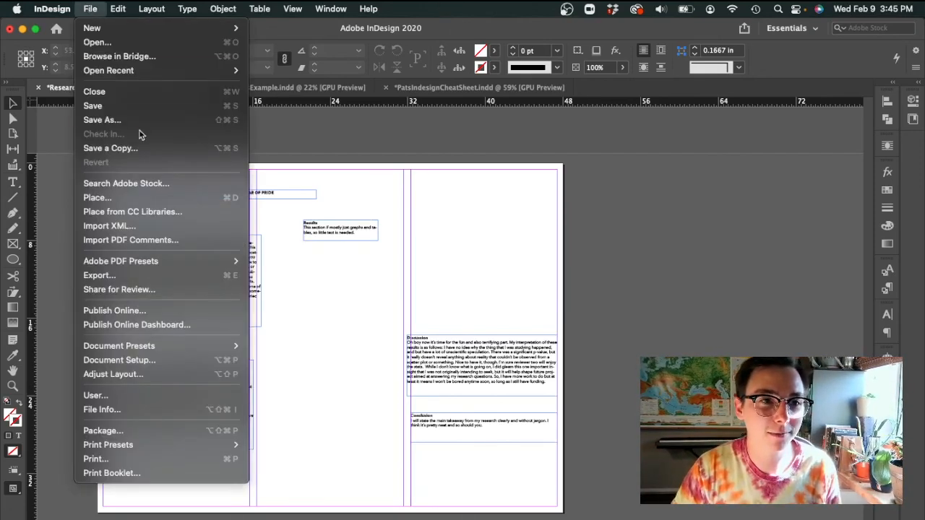